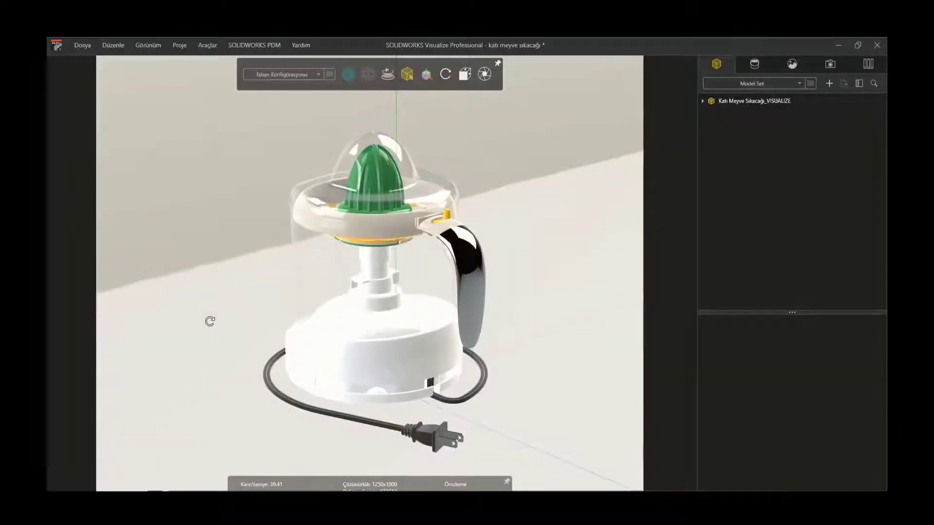
- Orbit around the juicer and show the project's appearances: clear glass, chromium, green and yellow
drag(209, 321, 486, 325)
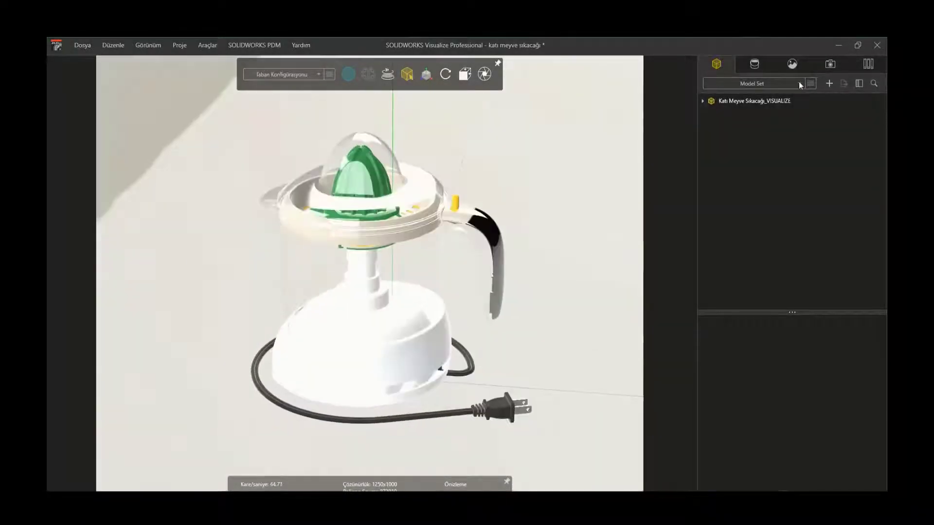
click(792, 64)
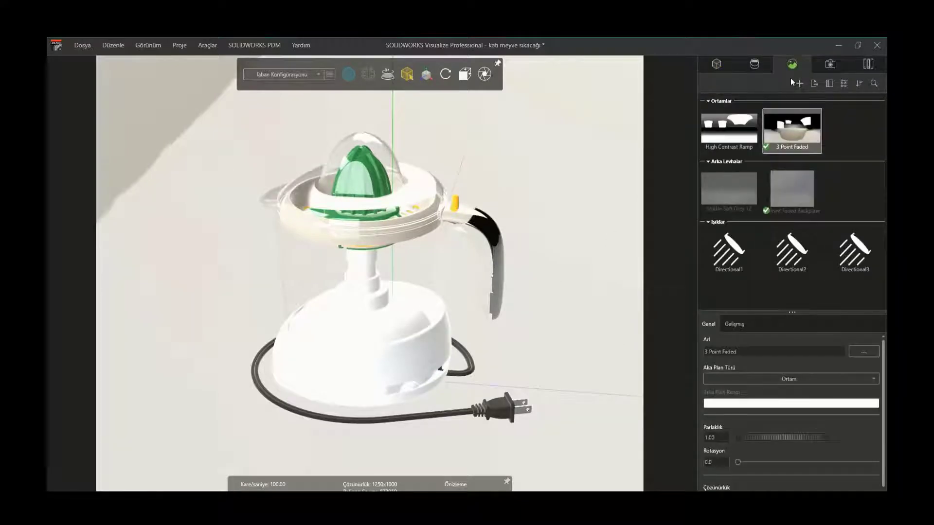
click(754, 64)
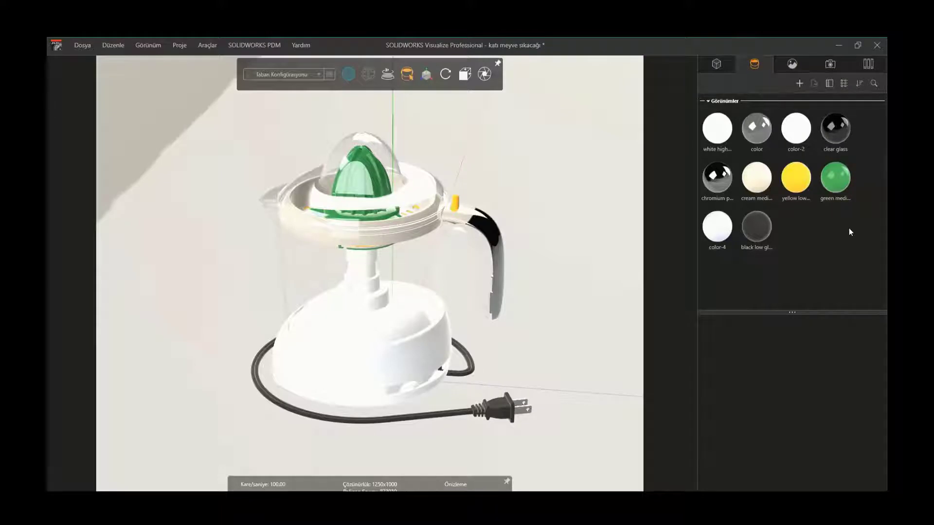
- Switch the library to Cloud appearances and download Red Reflector and Reflector
click(862, 65)
click(786, 98)
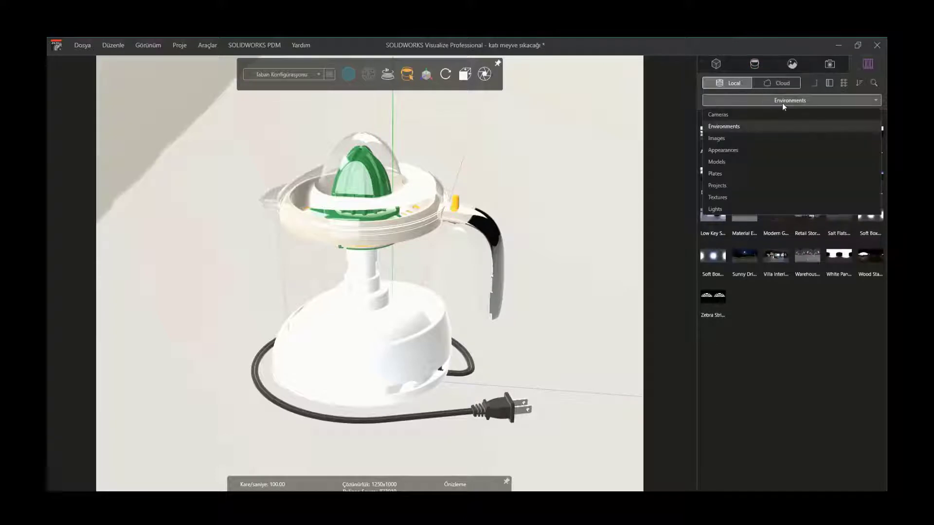
click(747, 142)
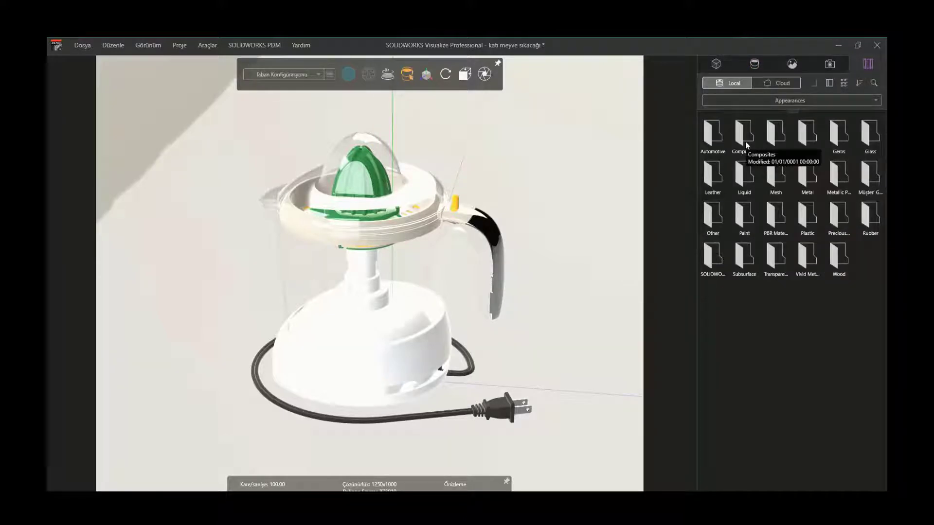
click(763, 82)
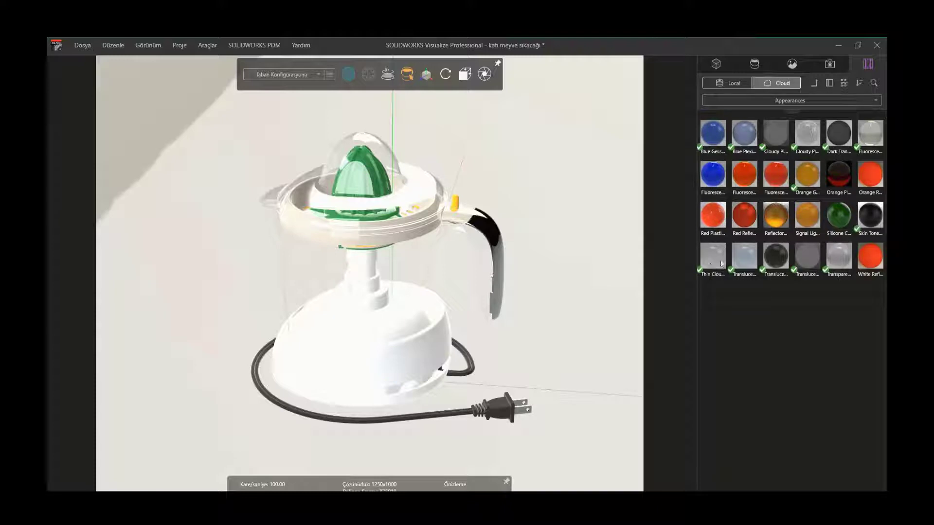
click(744, 215)
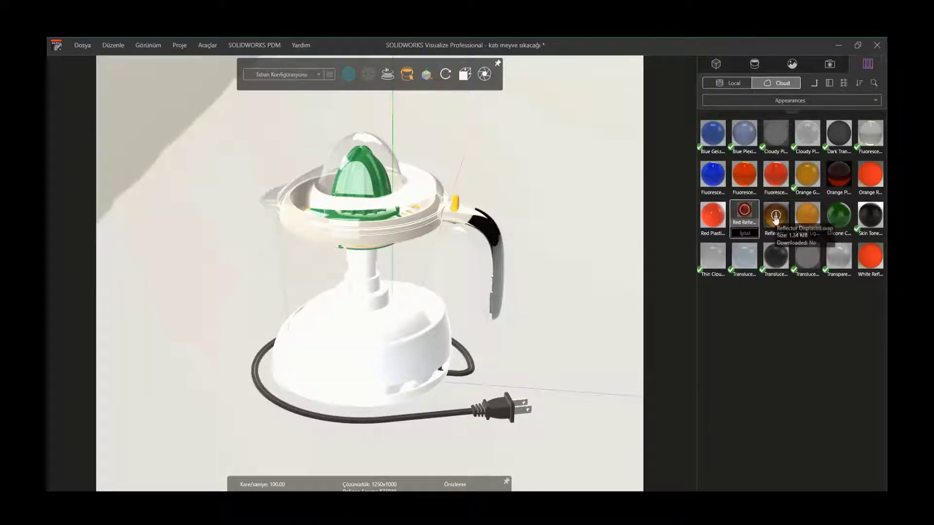
click(775, 218)
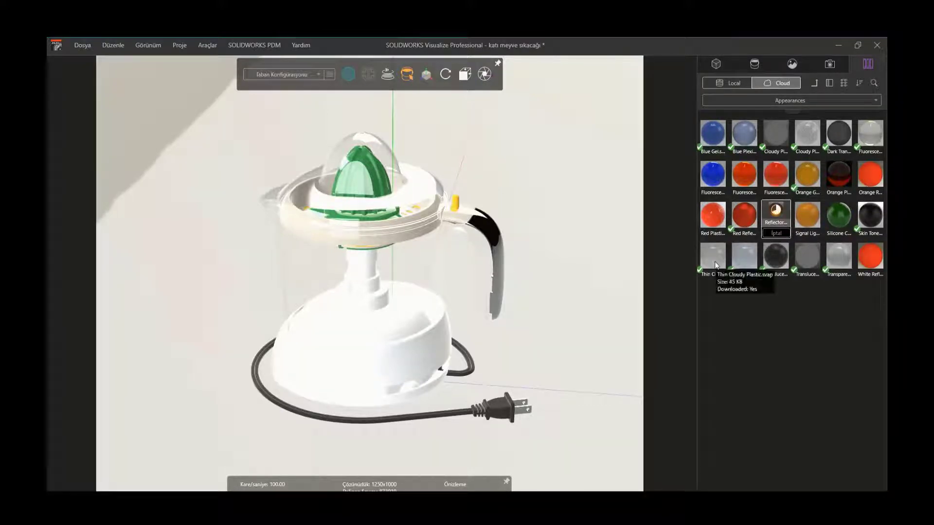
- Apply Thin Cloudy Plastic to the jug and render in Accurate (Hybrid) mode
drag(715, 265, 365, 298)
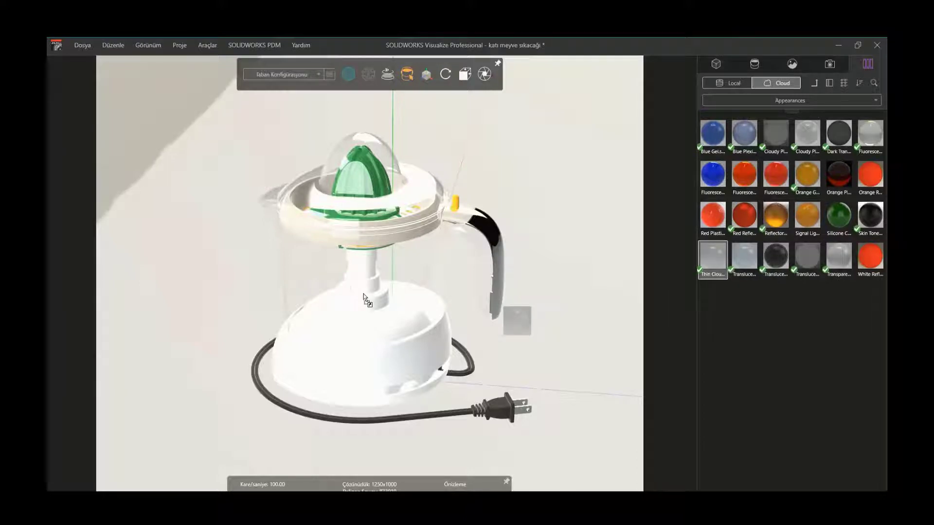
drag(364, 294, 383, 344)
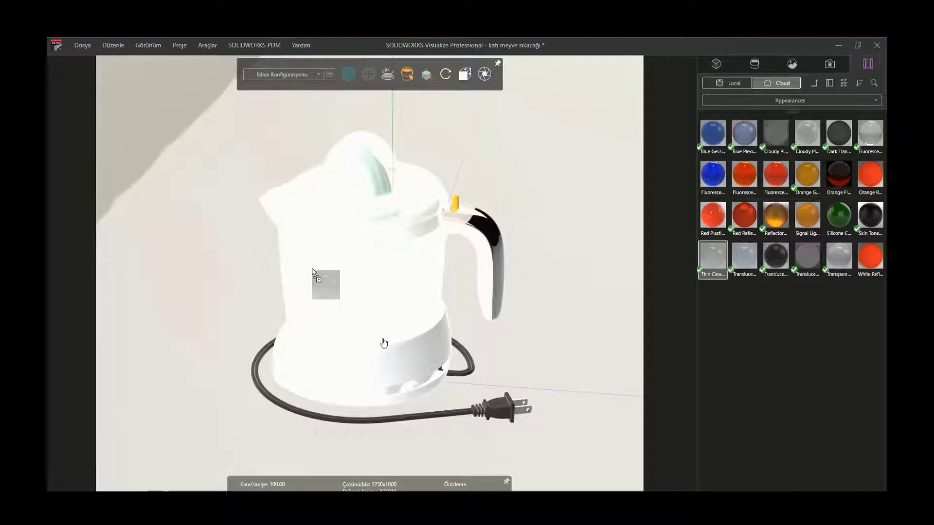
mouse_move(313, 270)
mouse_down()
mouse_move(363, 294)
mouse_move(312, 270)
mouse_move(358, 276)
mouse_up()
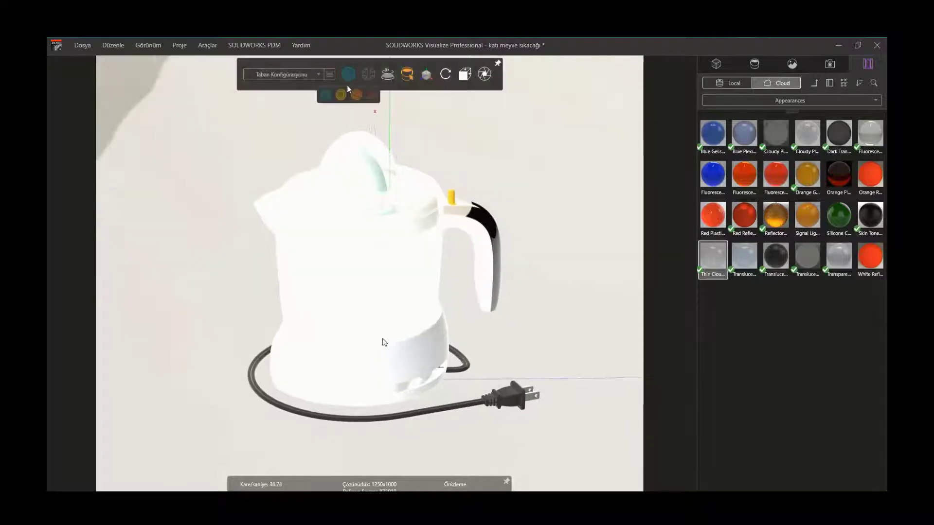
click(356, 94)
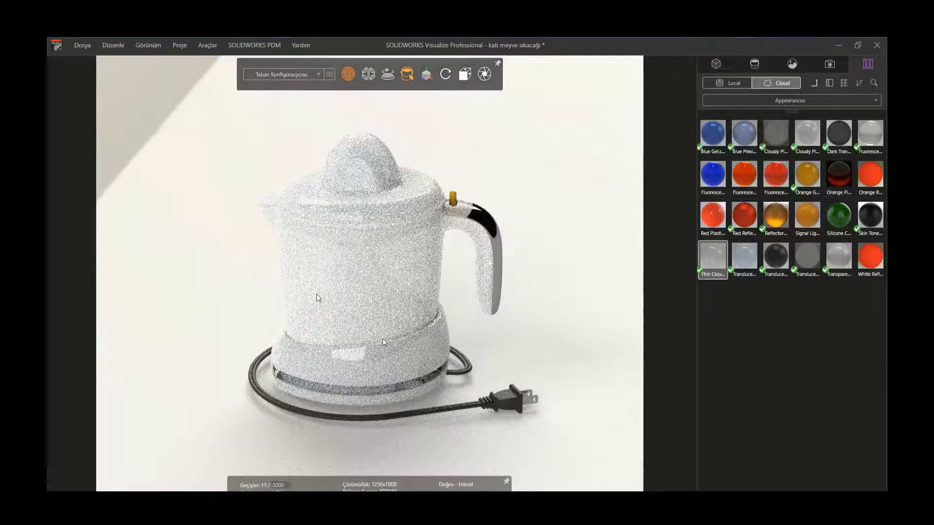
- Set the jug's Thin Cloudy Plastic Appearance Type to Glass (Cam) and return to Preview rendering
click(317, 298)
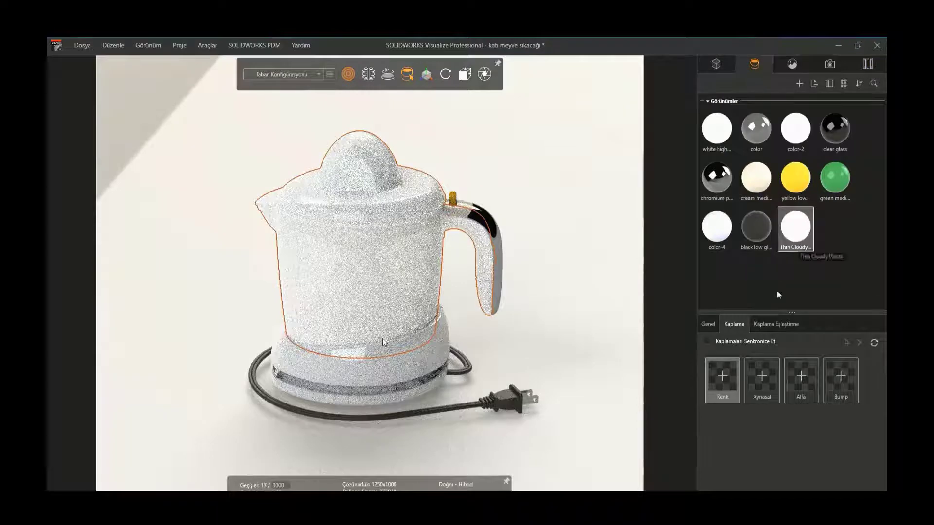
drag(774, 312, 773, 282)
click(708, 295)
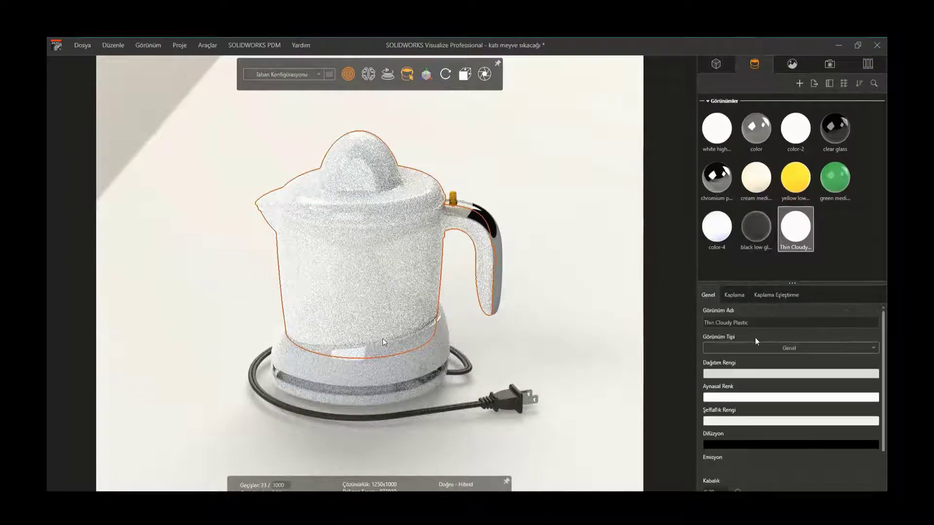
click(731, 348)
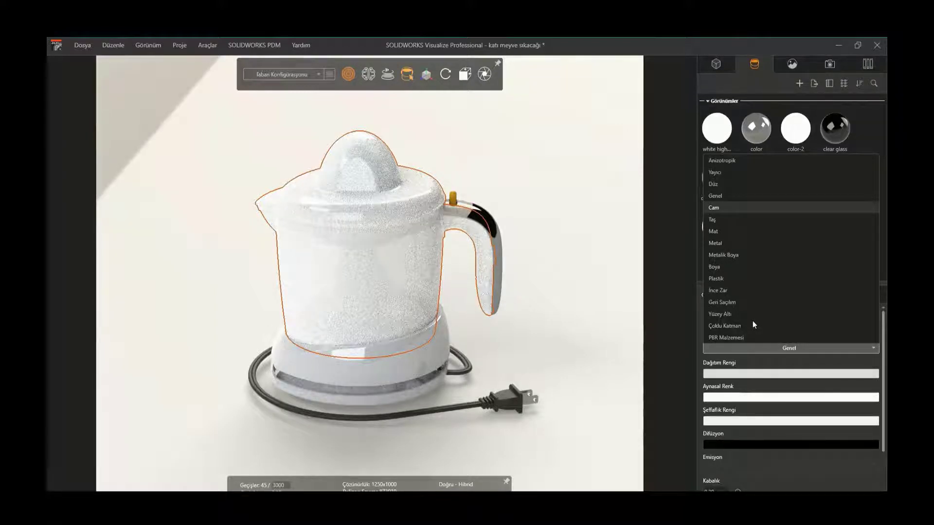
click(713, 208)
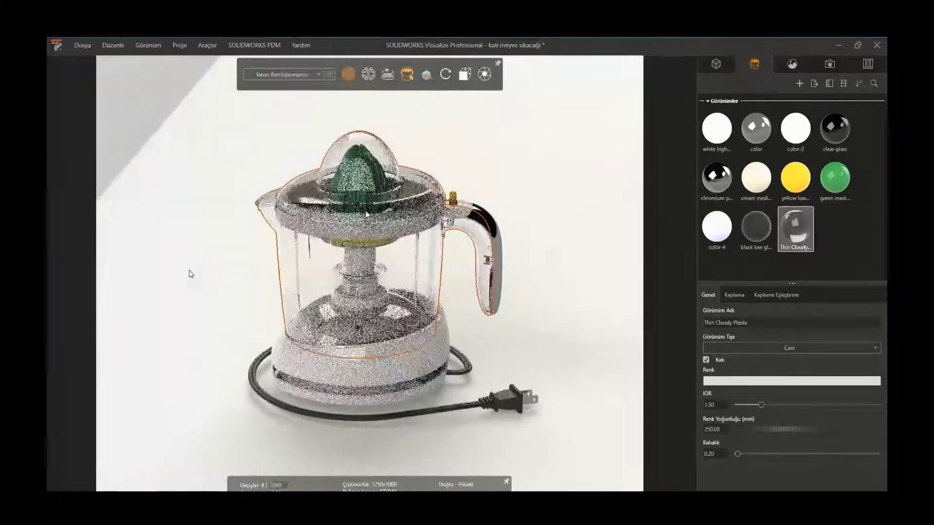
click(348, 74)
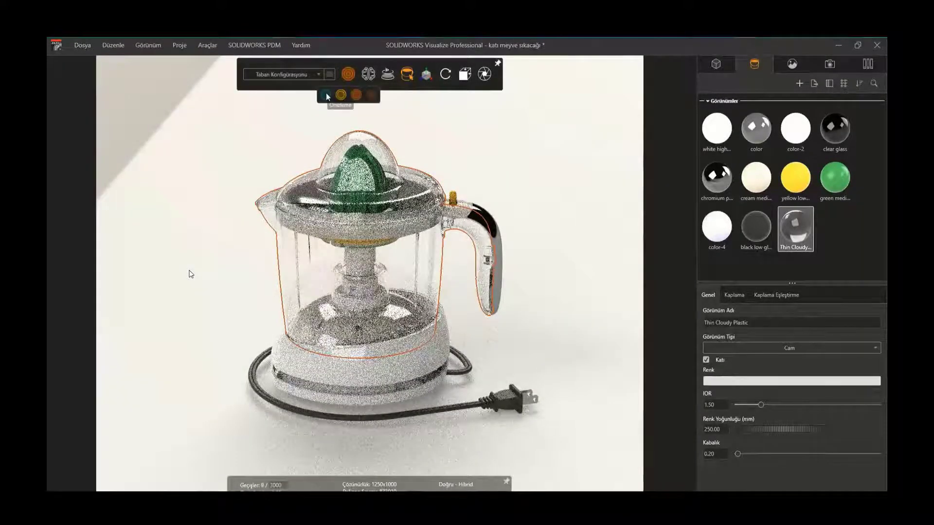
click(325, 95)
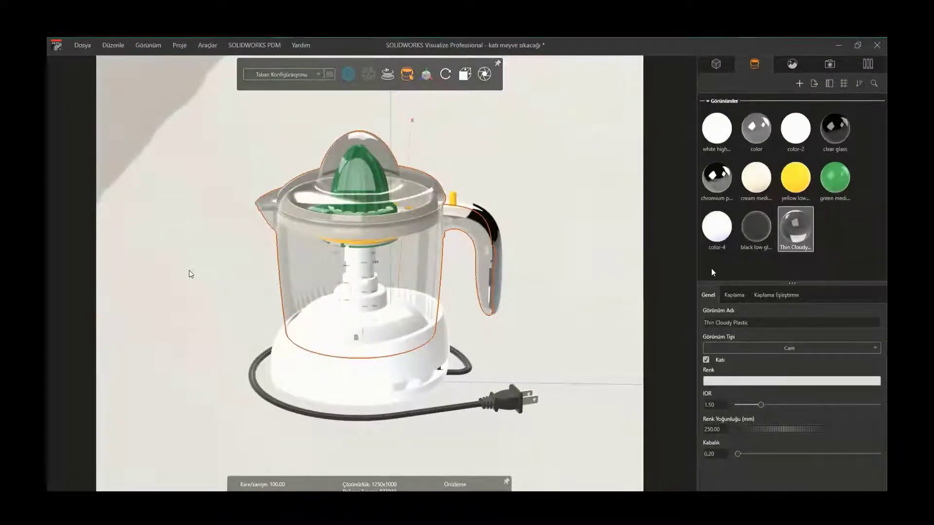
click(867, 65)
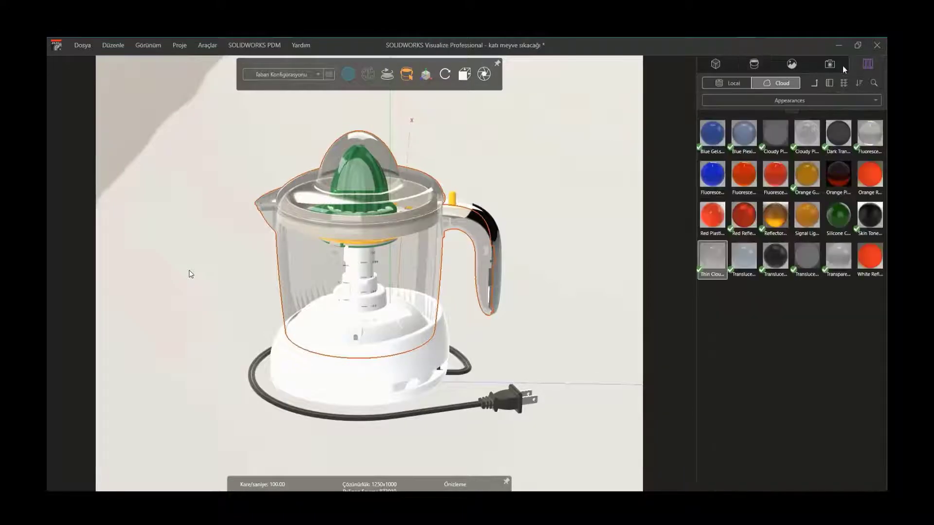
- Apply Basic White from the local Plastic appearances to the juicer base
click(722, 83)
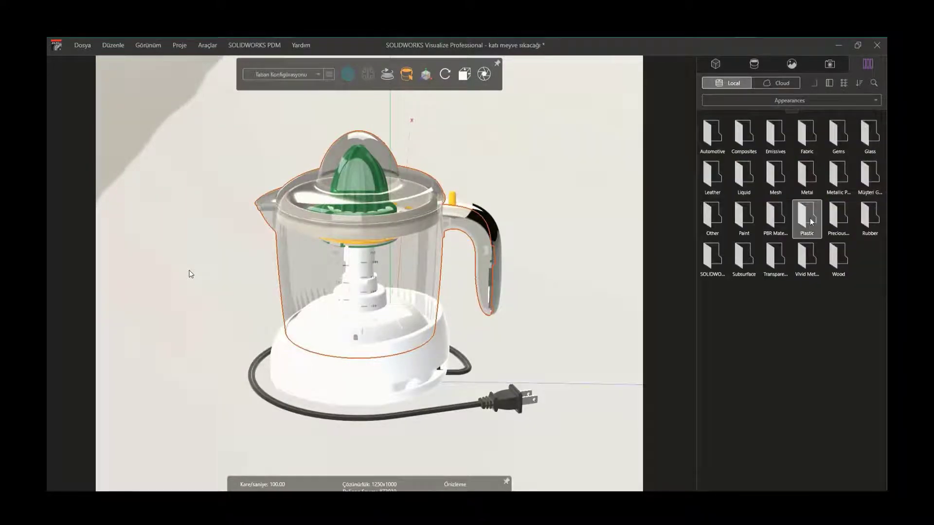
double_click(810, 221)
mouse_move(808, 218)
mouse_down()
mouse_move(538, 329)
mouse_move(398, 367)
mouse_up()
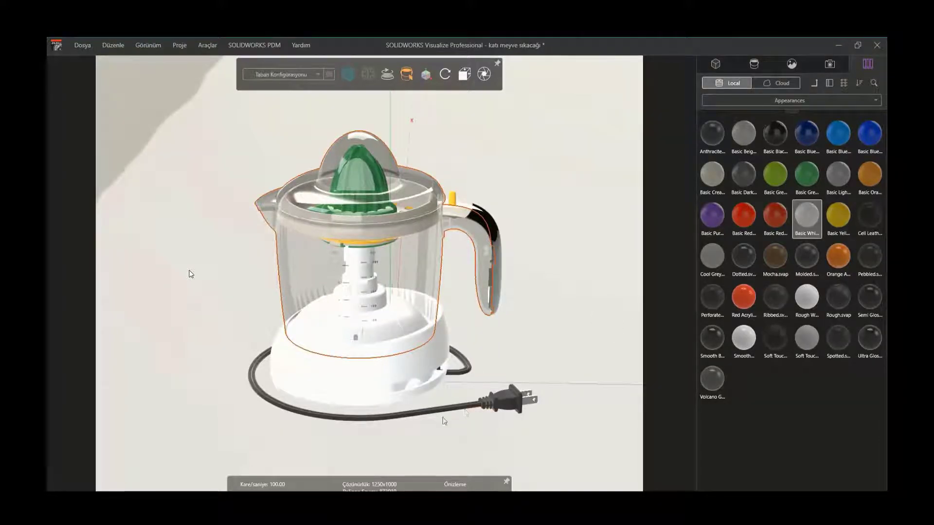
- Apply the dark Soft Touch plastic to the power plug
click(753, 63)
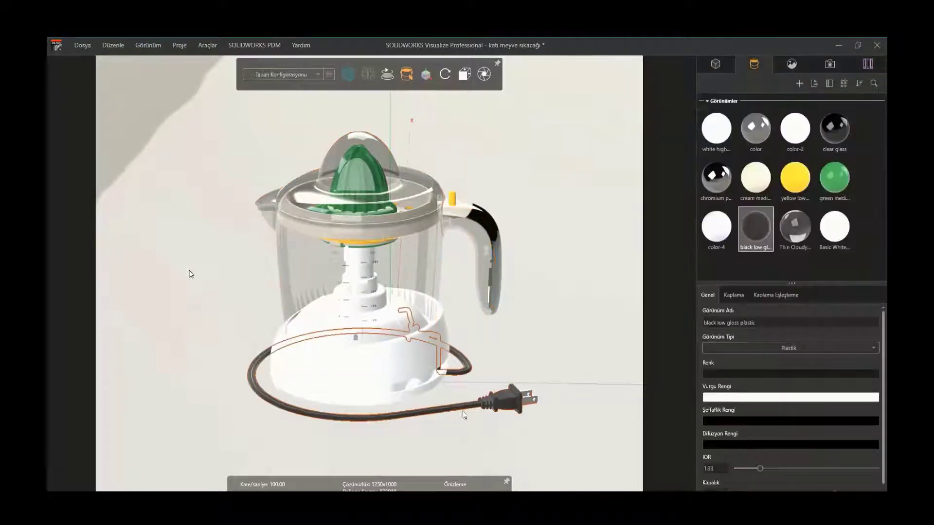
click(868, 64)
drag(775, 341, 461, 408)
scroll(449, 360, up, 5)
scroll(418, 331, up, 3)
scroll(417, 327, down, 1)
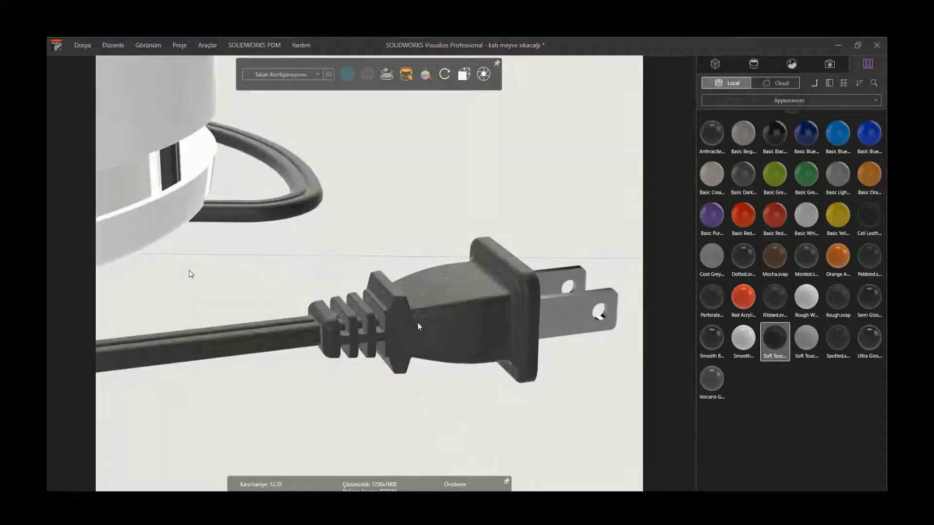
scroll(418, 322, down, 3)
scroll(263, 180, down, 3)
scroll(263, 160, up, 2)
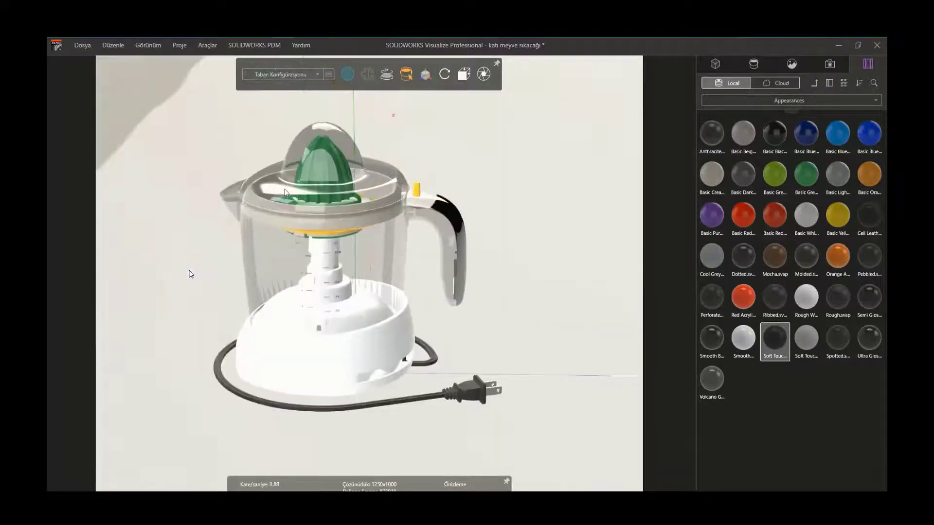
scroll(299, 226, up, 2)
scroll(300, 235, up, 1)
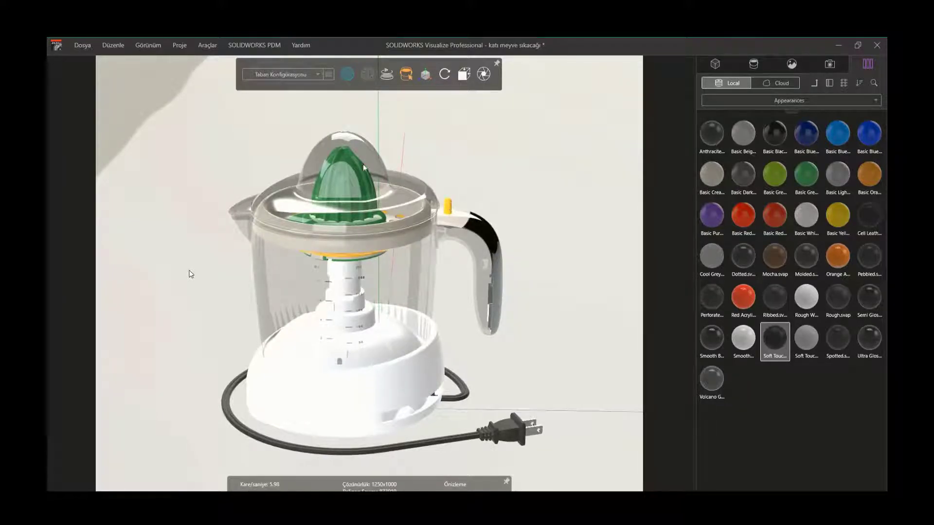
mouse_move(407, 74)
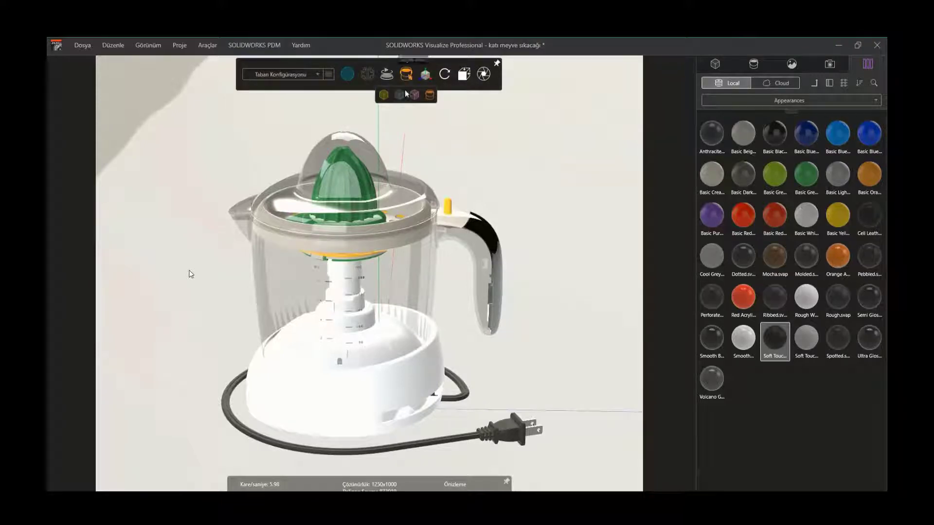
- Hide the clear glass jug part using part selection
click(403, 95)
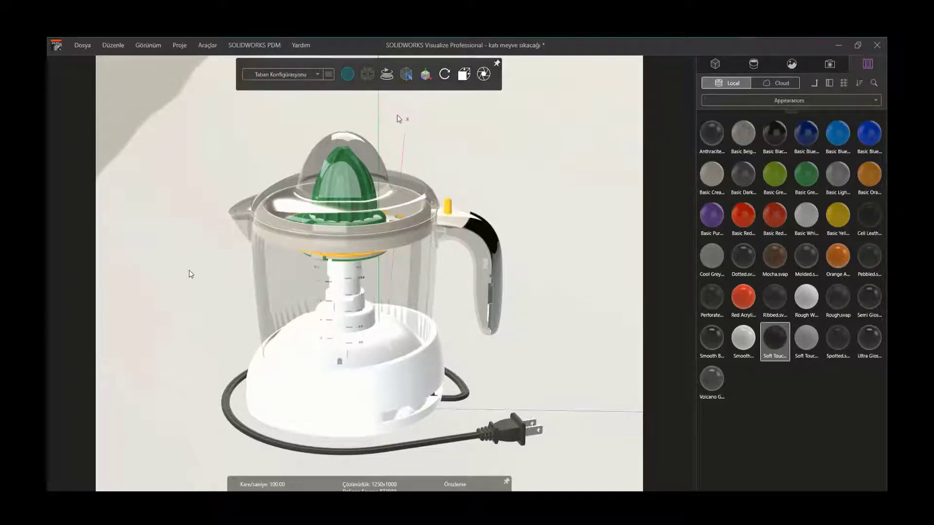
right_click(359, 144)
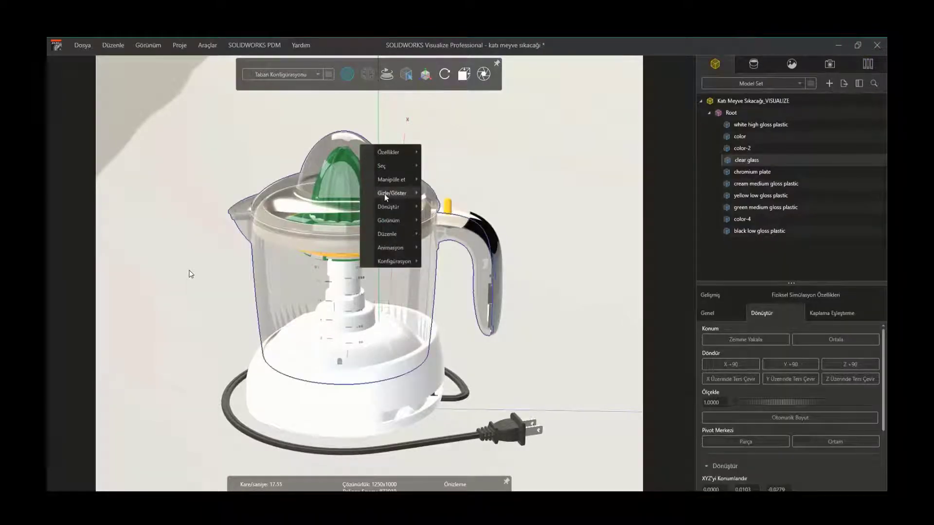
mouse_move(392, 193)
click(442, 197)
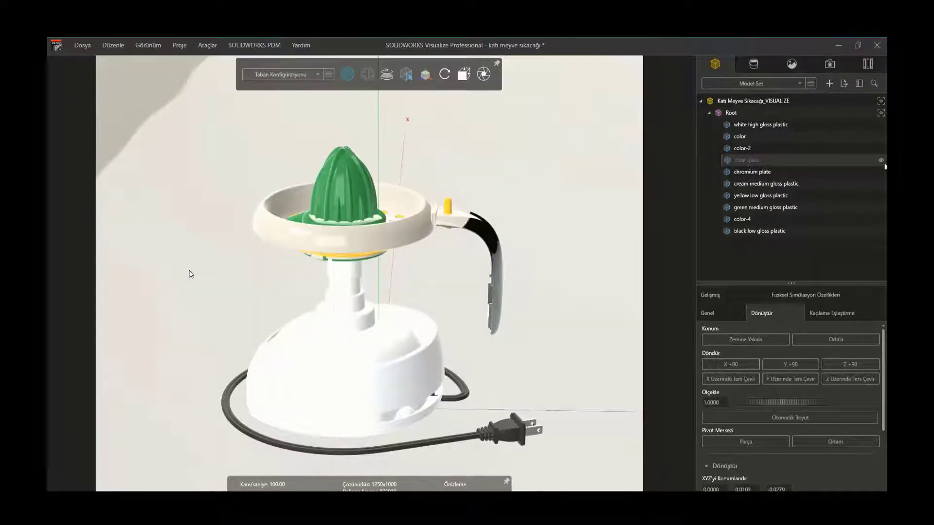
click(881, 161)
click(882, 161)
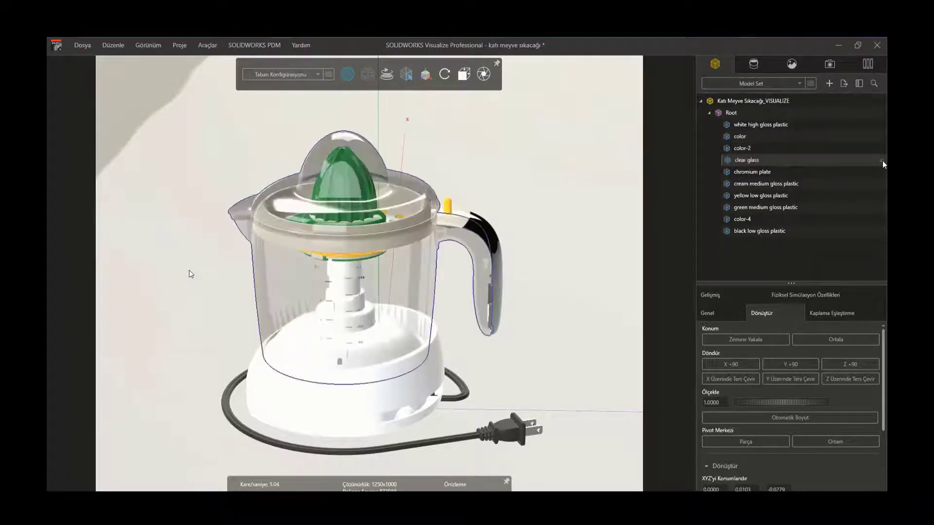
click(447, 205)
drag(448, 205, 766, 166)
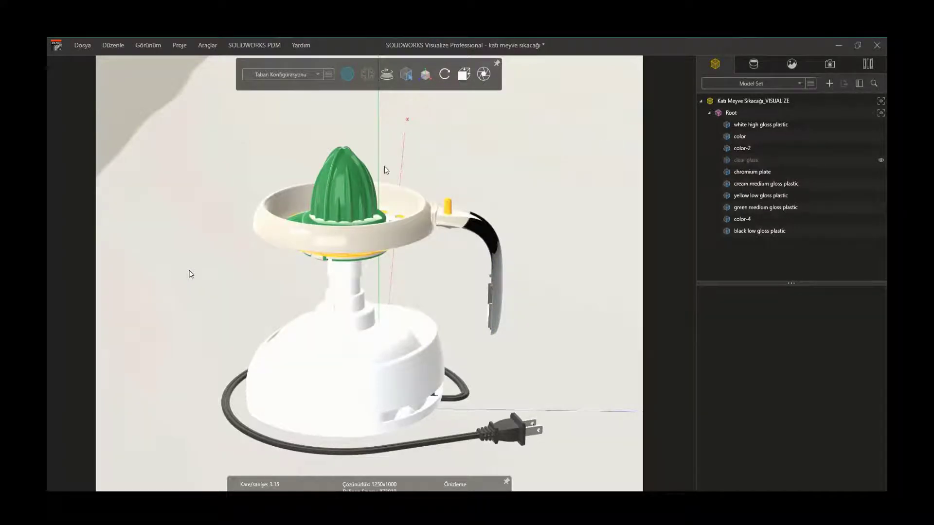
- Zoom in on the green reamer and show the local appearances library
scroll(366, 174, up, 2)
scroll(366, 174, up, 2)
scroll(365, 174, up, 3)
scroll(366, 170, up, 2)
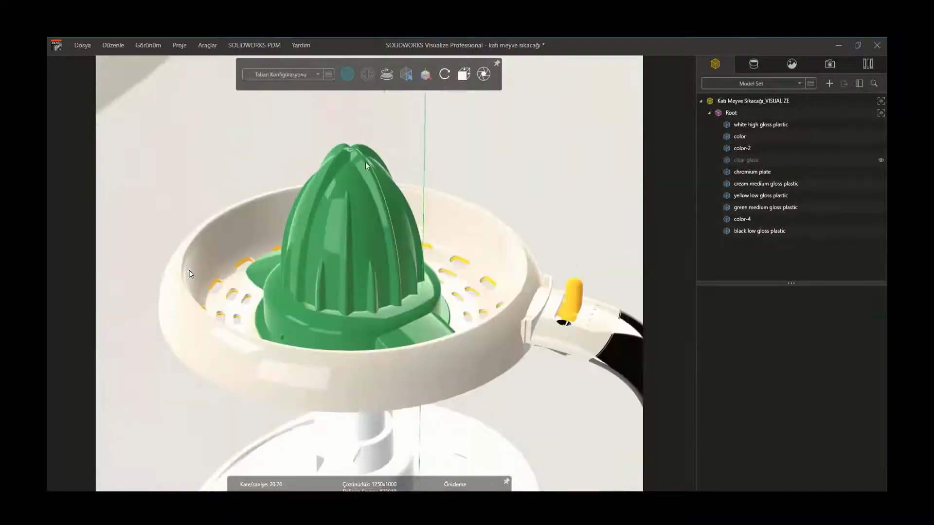
click(867, 64)
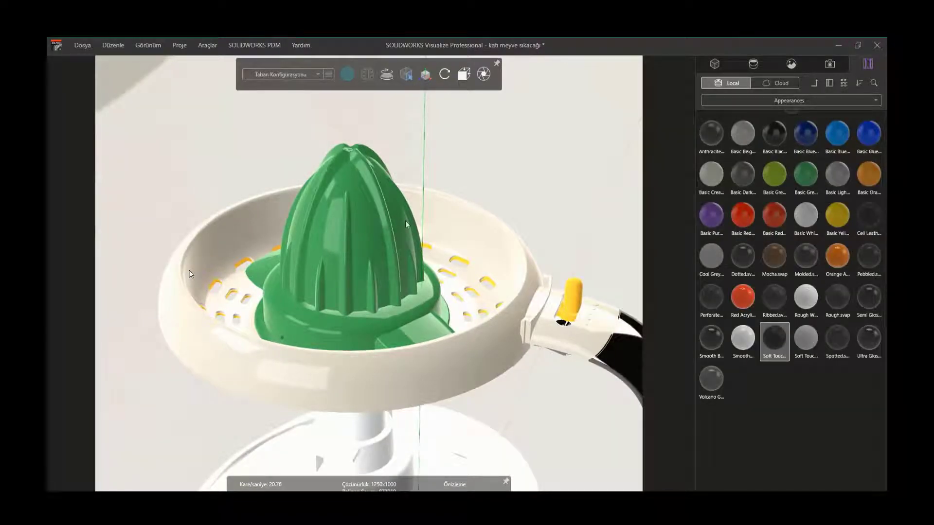
- Apply Basic Green to the reamer and check it in Accurate (Hybrid) before returning to Preview
drag(804, 176, 332, 218)
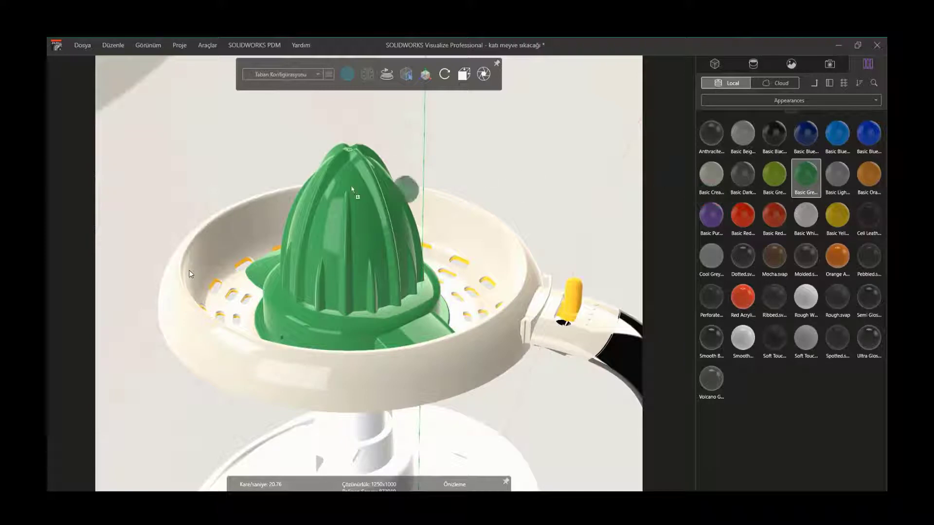
scroll(332, 219, up, 3)
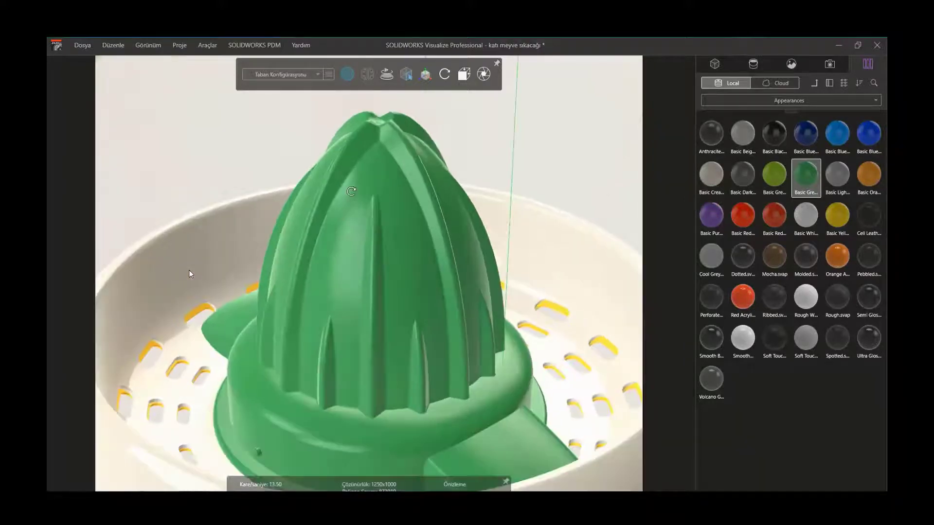
scroll(332, 219, down, 2)
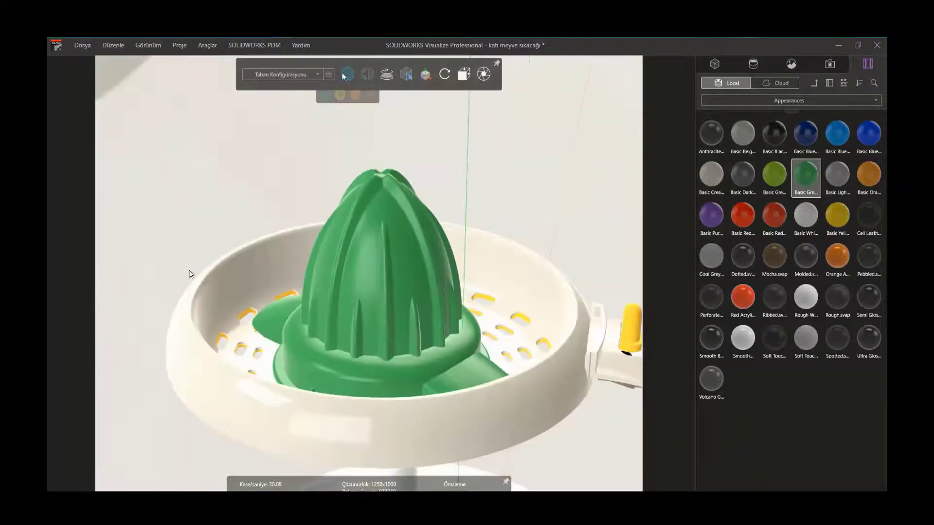
click(355, 95)
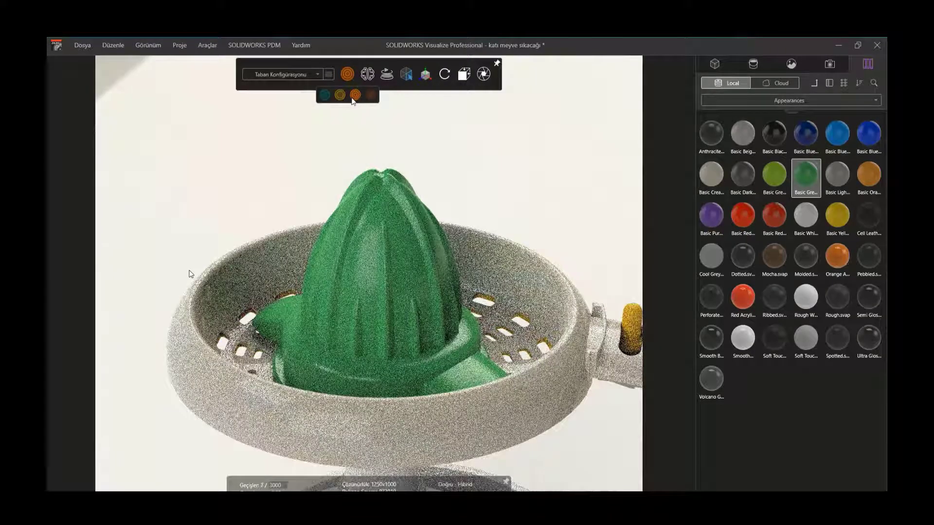
click(325, 95)
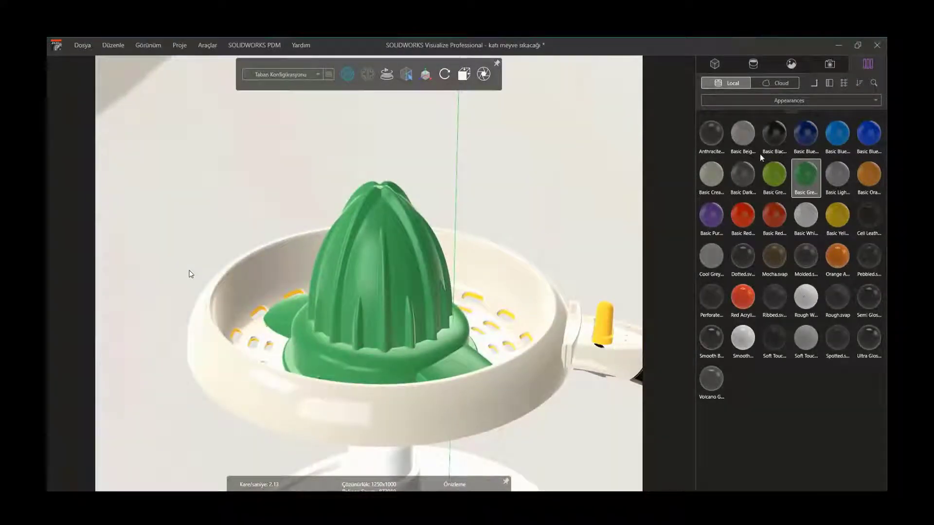
- Make the cream ring Basic White and the yellow strainer bowl Basic Orange
click(805, 216)
mouse_move(805, 217)
mouse_down()
mouse_move(559, 364)
mouse_move(485, 353)
mouse_up()
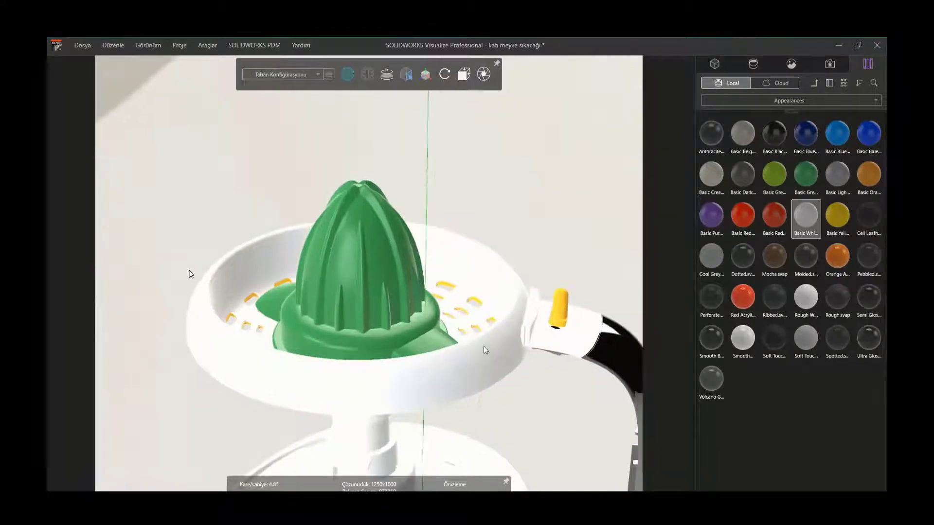
click(475, 351)
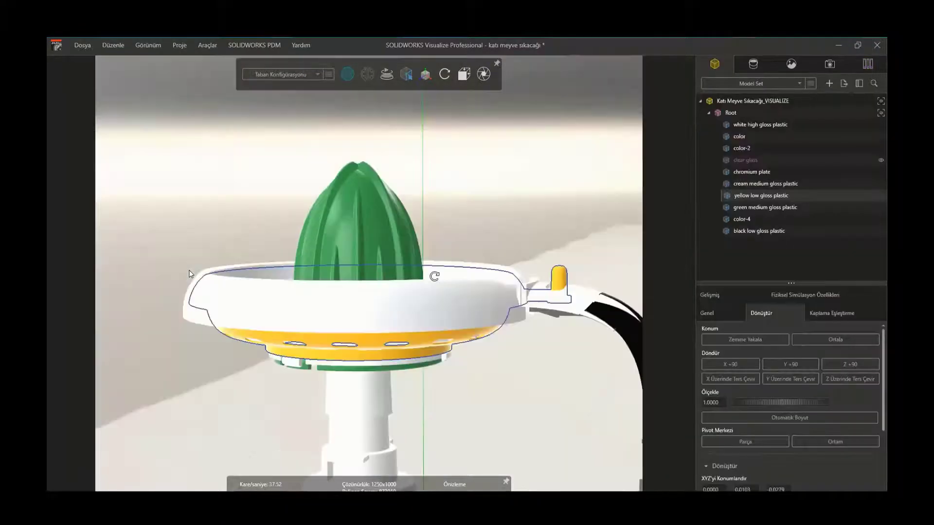
drag(475, 351, 421, 284)
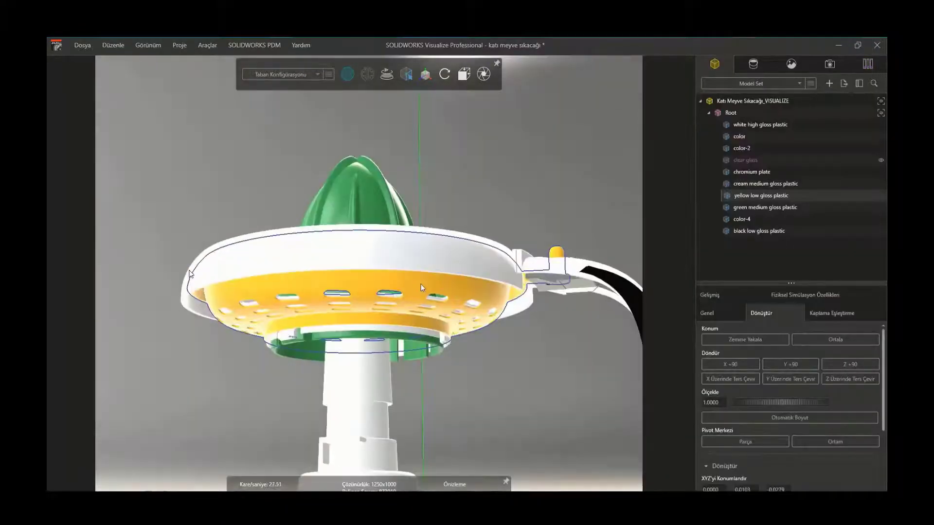
click(868, 64)
drag(868, 185, 480, 293)
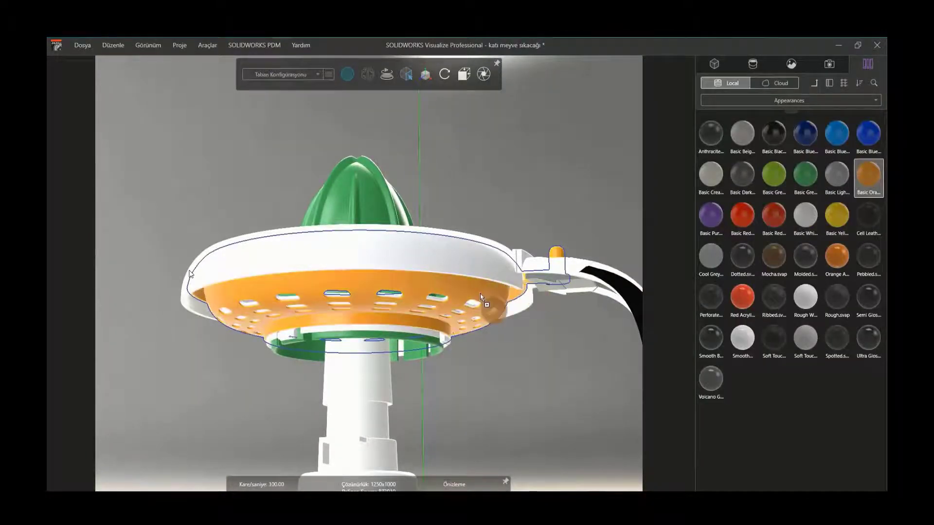
drag(358, 277, 345, 348)
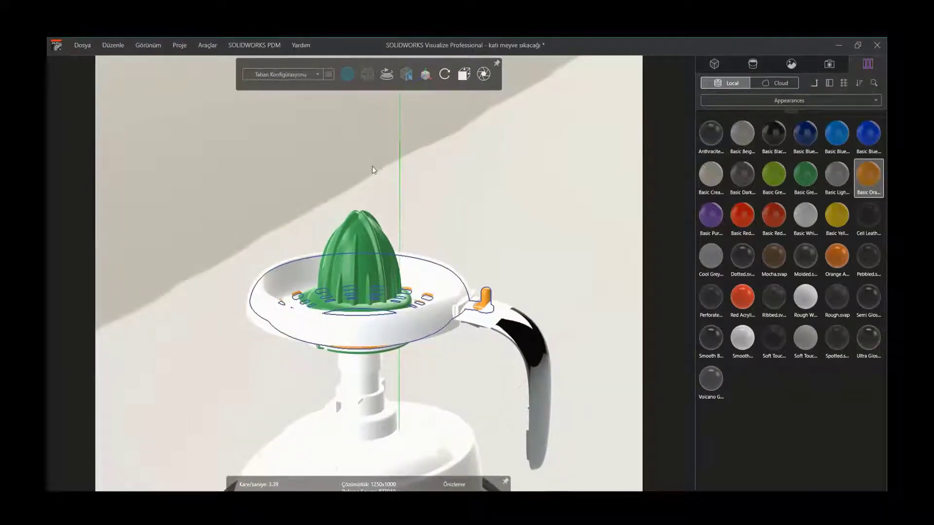
click(714, 64)
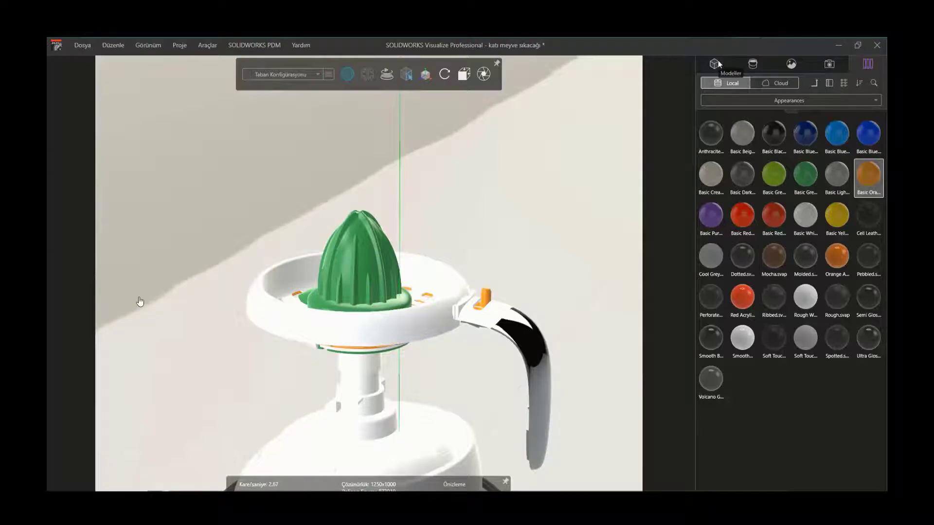
click(430, 94)
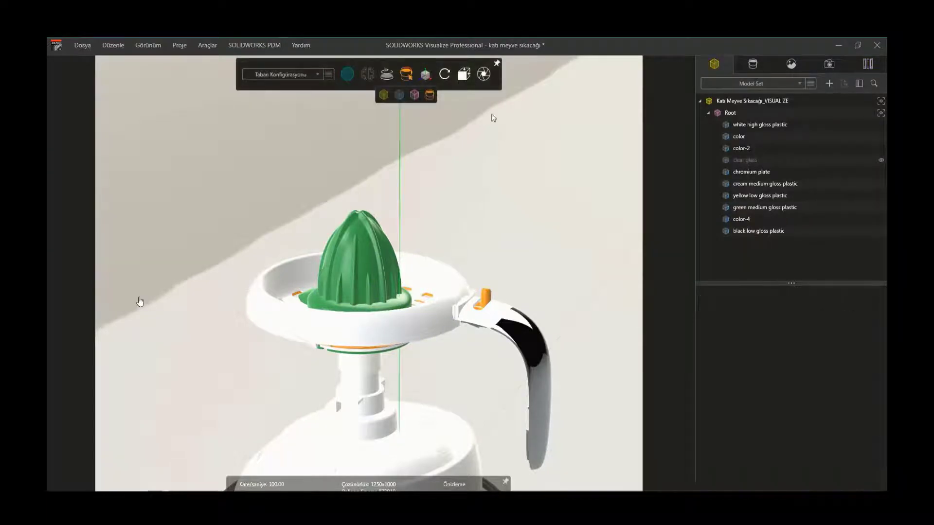
- Unhide the clear glass jug, then zoom and orbit to its handle
click(881, 161)
scroll(462, 245, down, 3)
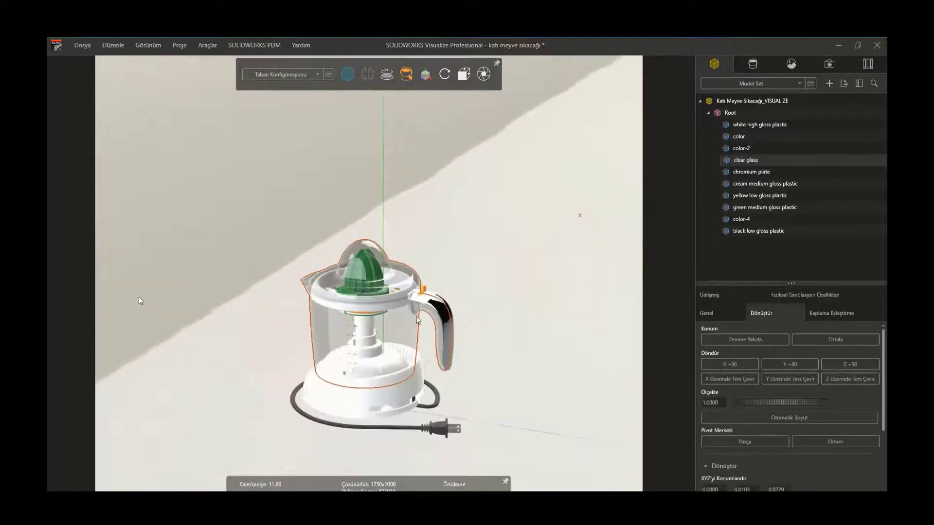
scroll(415, 321, up, 5)
scroll(415, 321, up, 2)
scroll(389, 316, up, 2)
scroll(360, 311, up, 2)
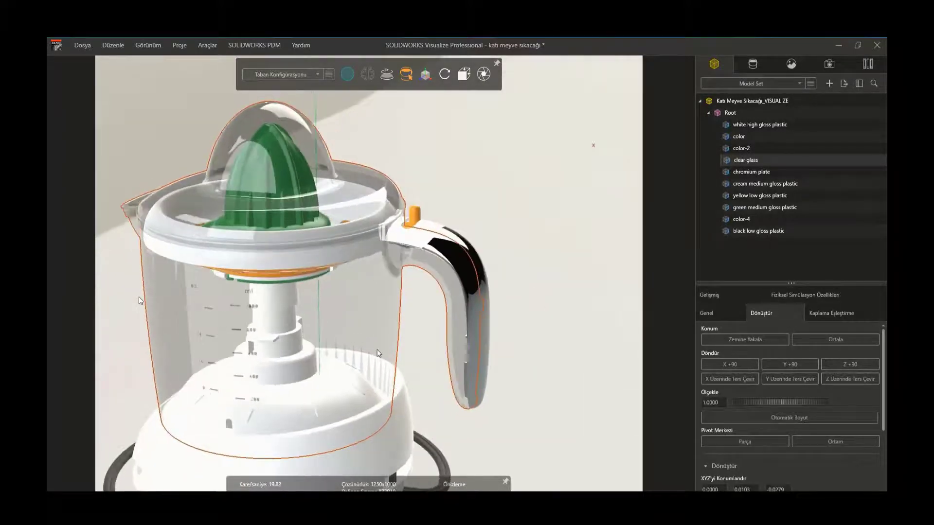
scroll(331, 306, up, 2)
mouse_move(331, 307)
mouse_down()
mouse_move(296, 324)
mouse_move(439, 306)
mouse_move(425, 243)
mouse_up()
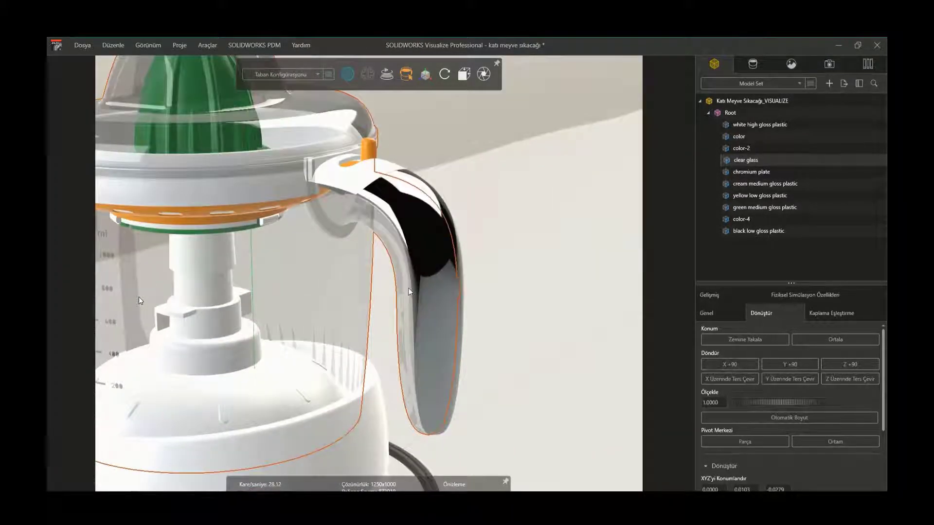
click(866, 69)
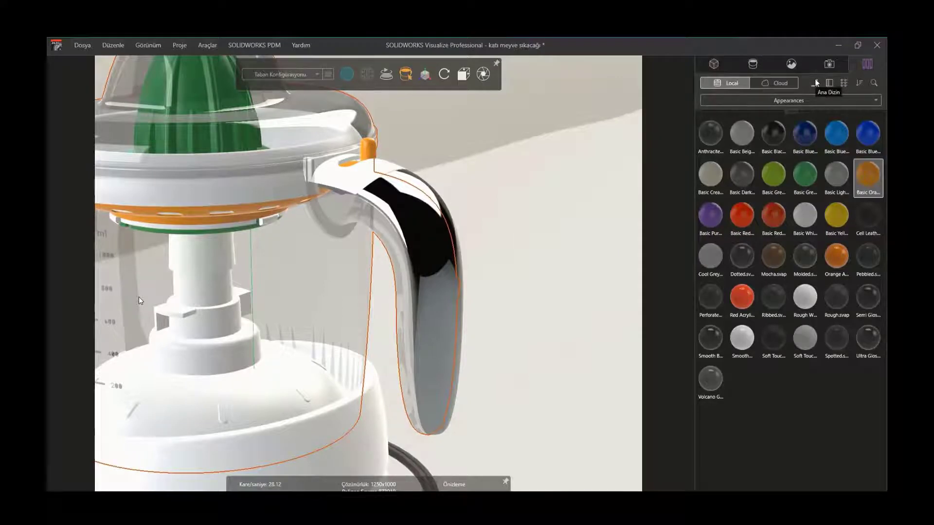
- Apply Aluminum from the Metal category to the handle and view it in Accurate (Hybrid)
click(816, 82)
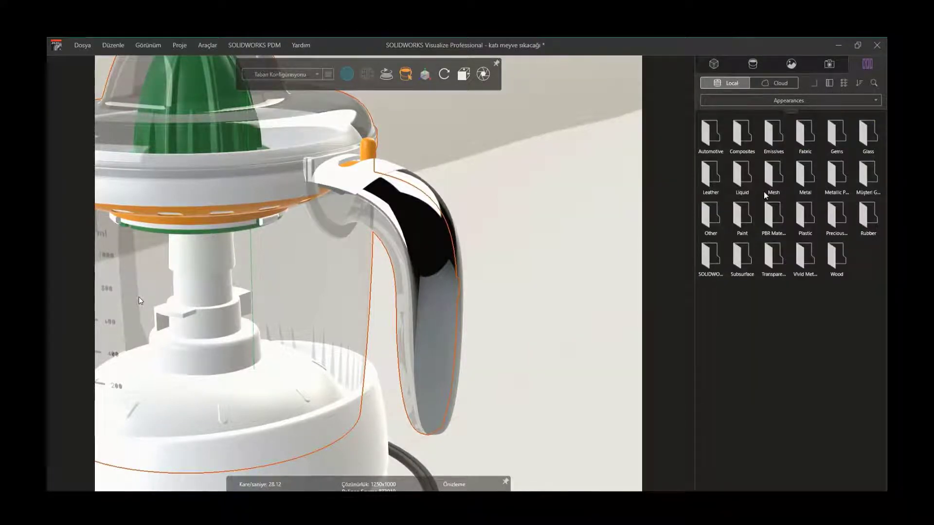
double_click(800, 178)
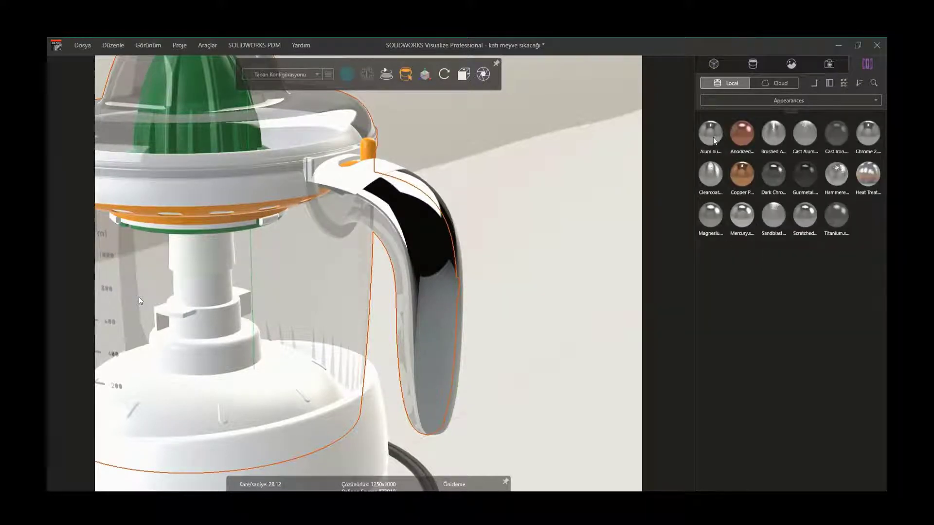
drag(714, 141, 433, 239)
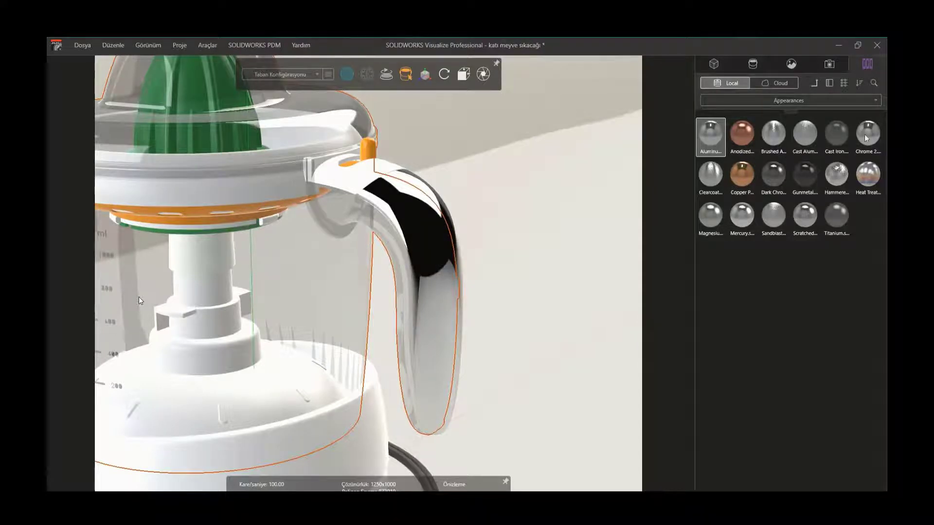
mouse_move(370, 263)
mouse_down()
mouse_move(189, 287)
mouse_move(439, 200)
mouse_up()
click(752, 64)
mouse_move(346, 74)
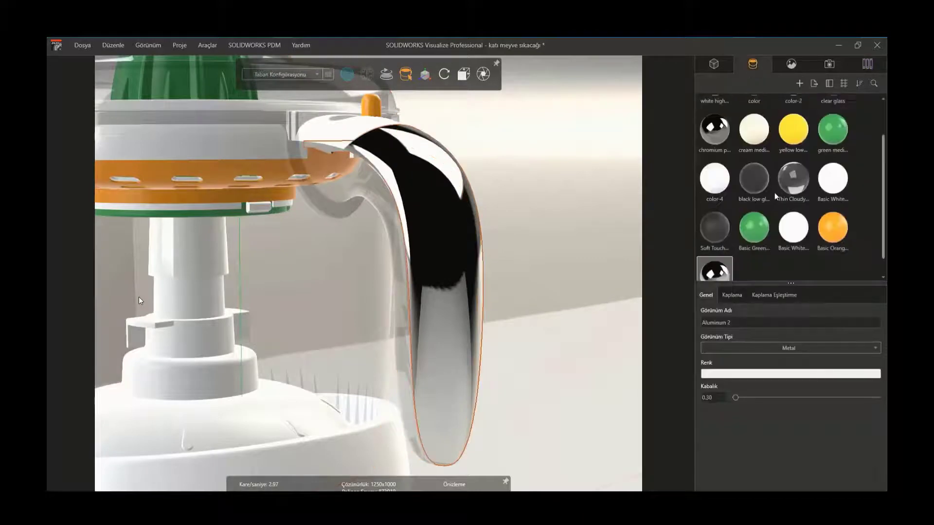
click(351, 93)
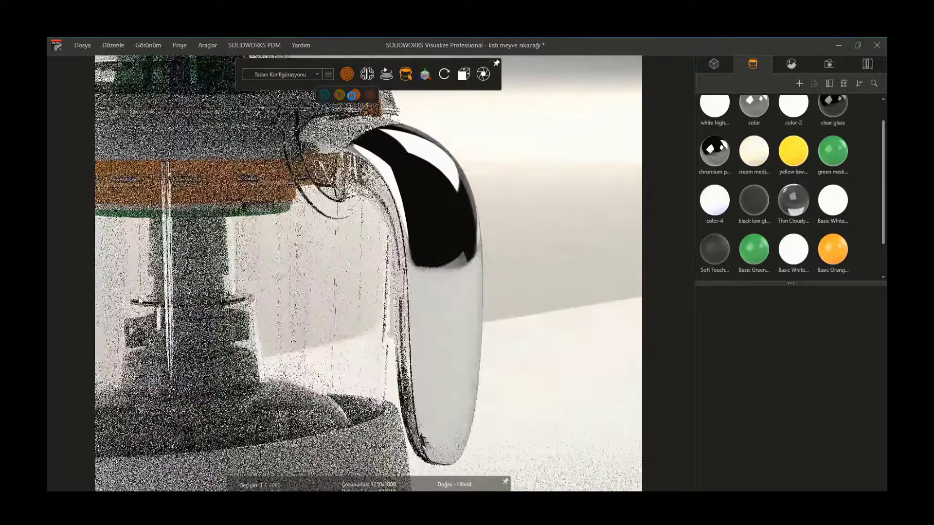
- Replace the handle's appearance with Chrome 2 and return to Preview rendering
click(867, 66)
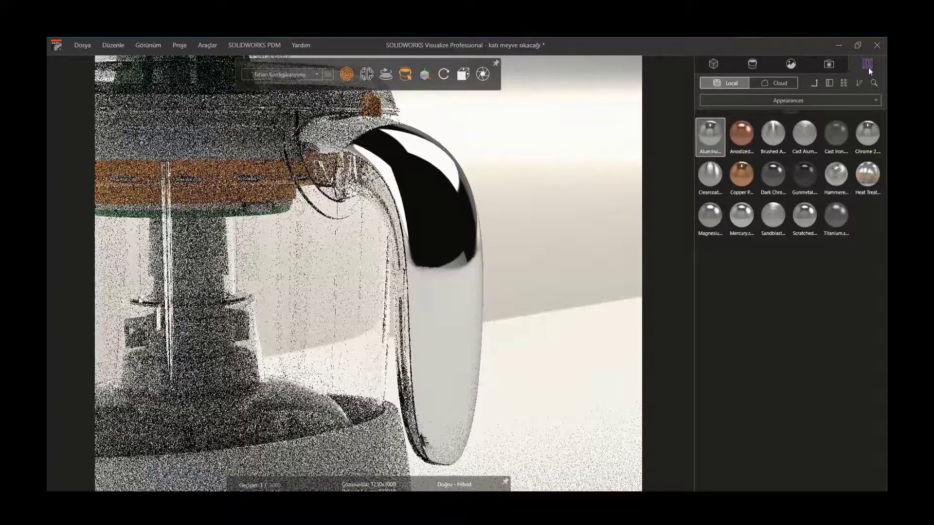
drag(867, 134, 434, 177)
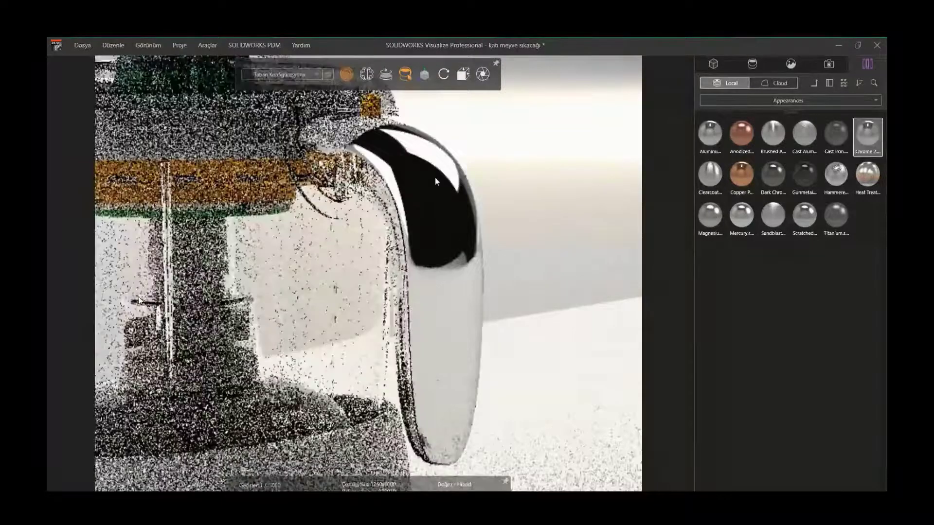
click(348, 80)
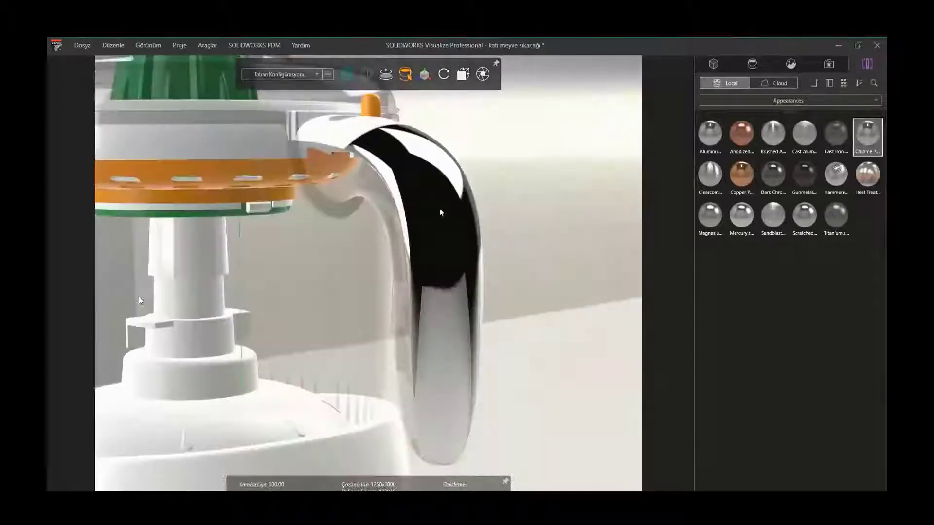
click(441, 213)
- Delete the unused Aluminum 2 appearance from the project
click(714, 255)
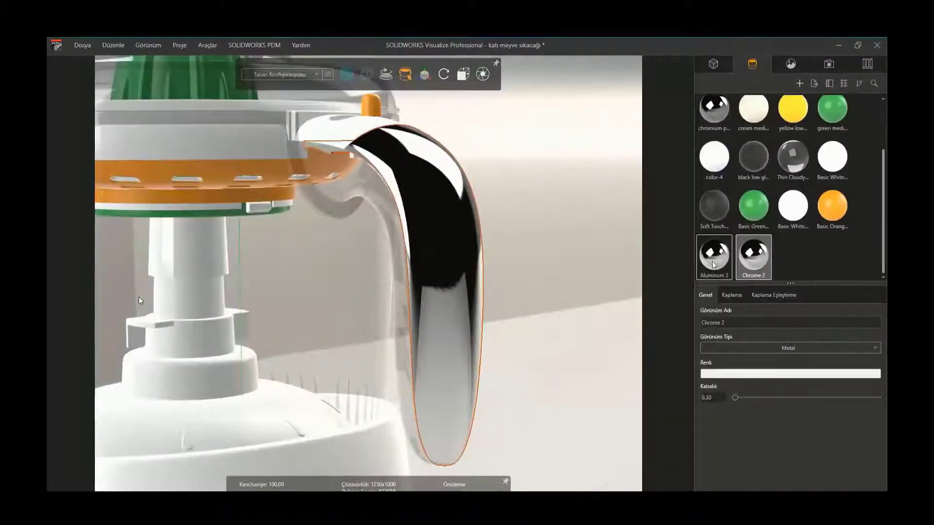
right_click(726, 263)
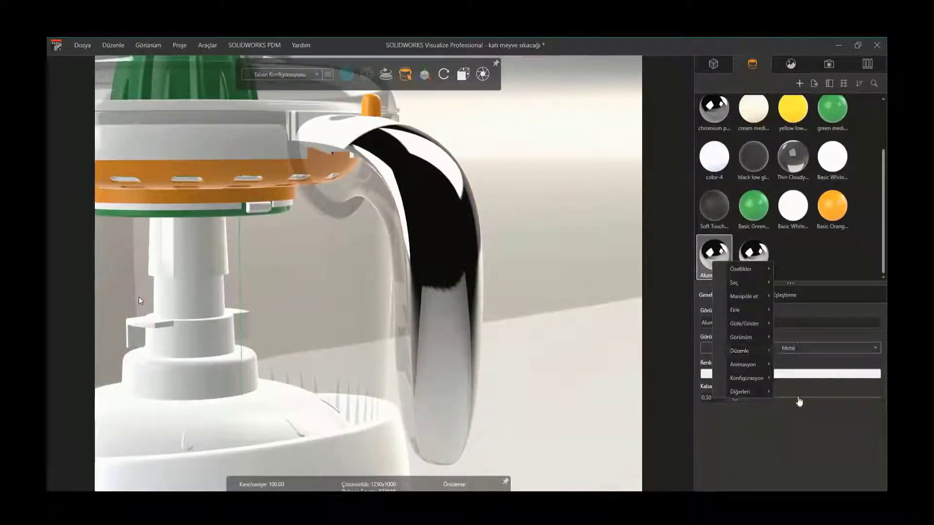
click(797, 357)
- Lower Chrome 2 roughness to 0.01 and pick a Textures image for its bump map
click(714, 255)
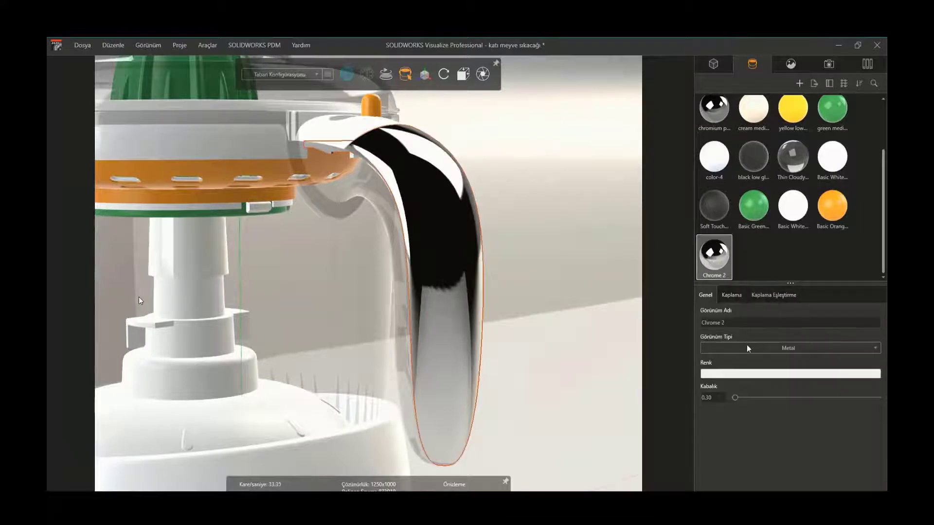
drag(738, 398, 736, 398)
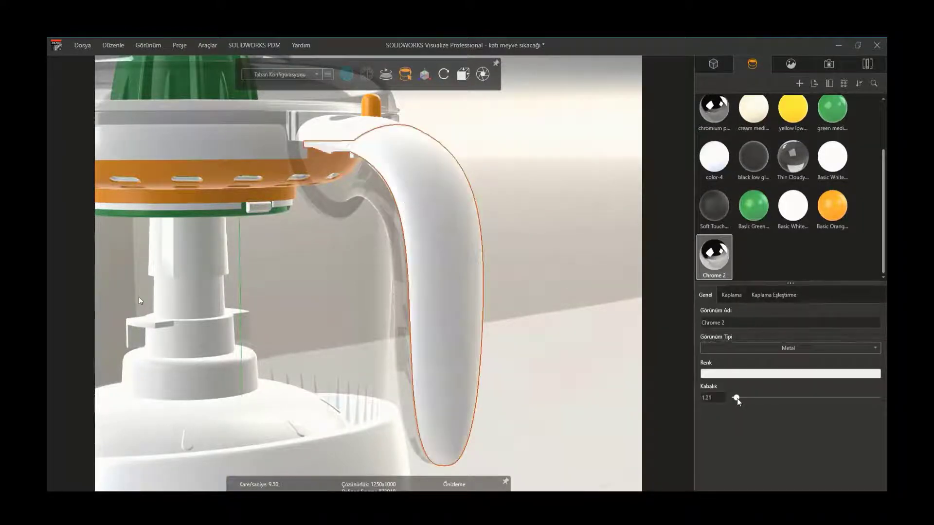
click(736, 301)
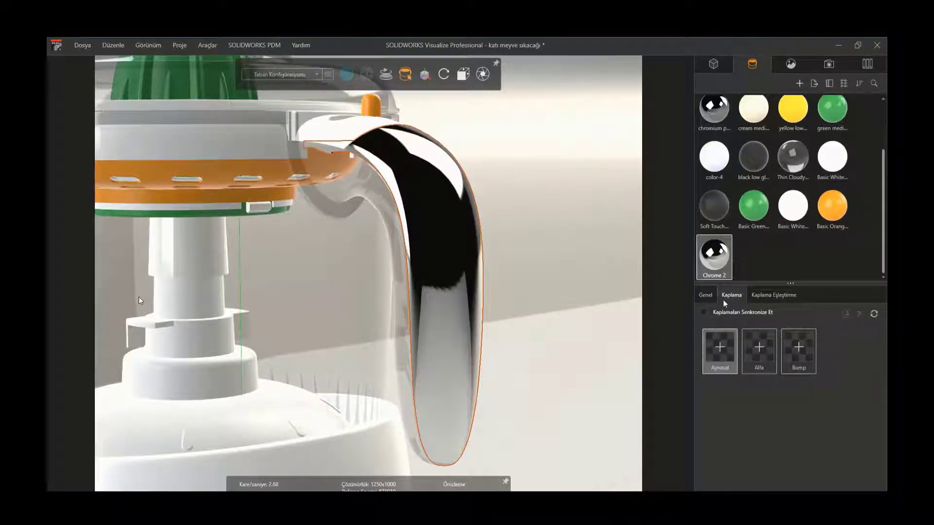
click(799, 348)
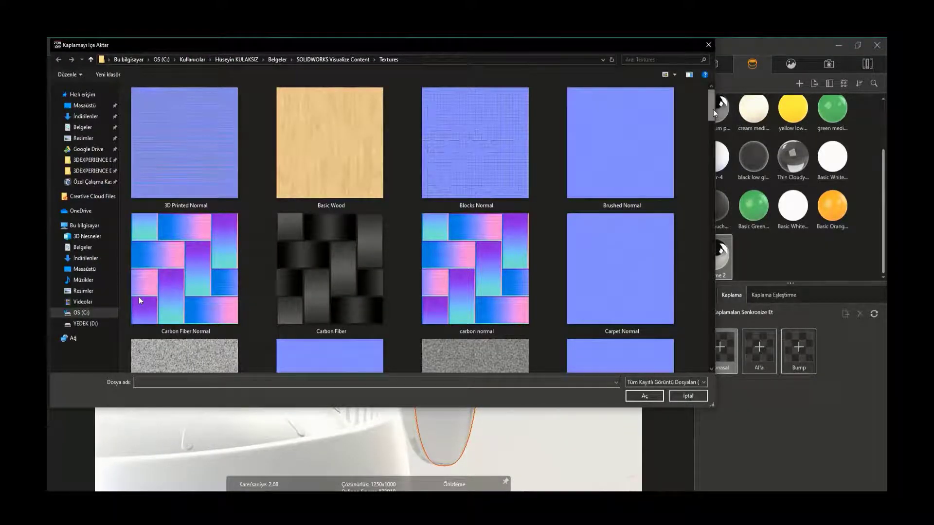
- Load Brushed Normal.jpg from the Textures grid as Chrome 2's bump texture
drag(712, 110, 708, 246)
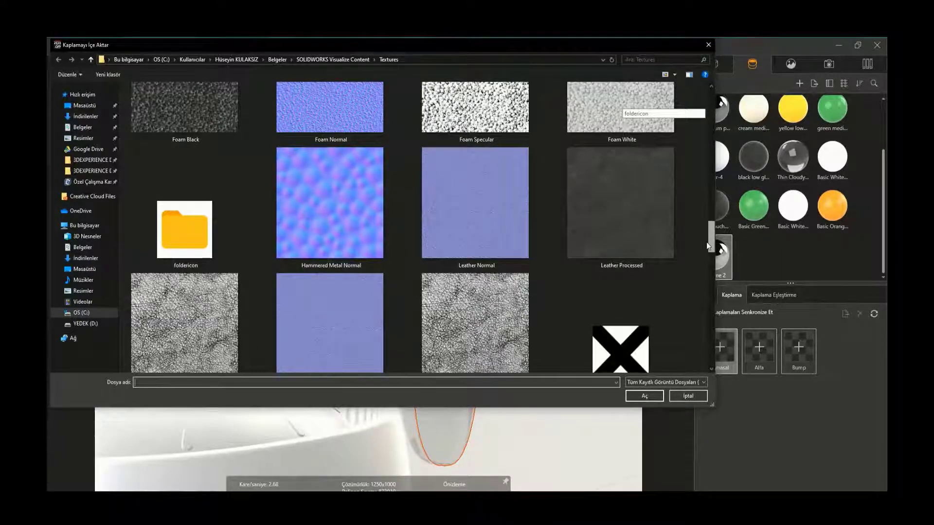
mouse_move(707, 245)
mouse_down()
mouse_move(713, 362)
mouse_move(721, 240)
mouse_up()
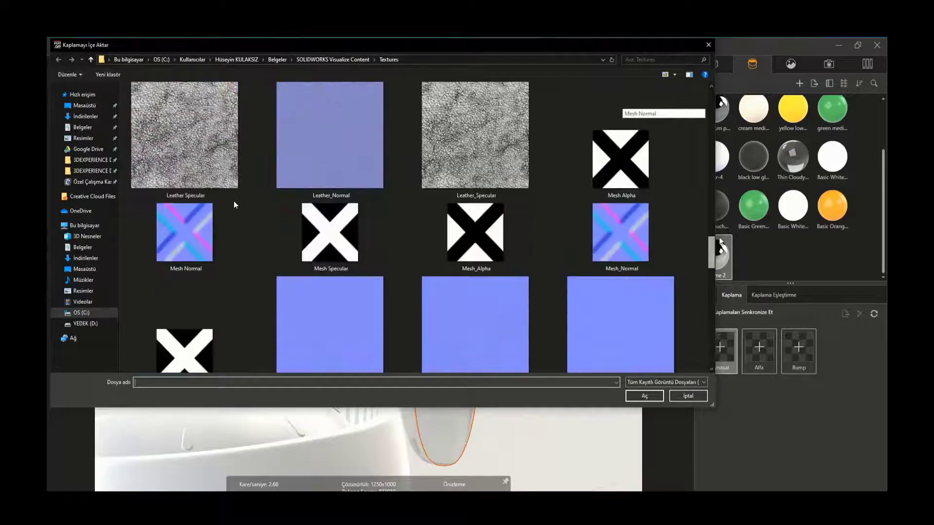
scroll(631, 144, up, 10)
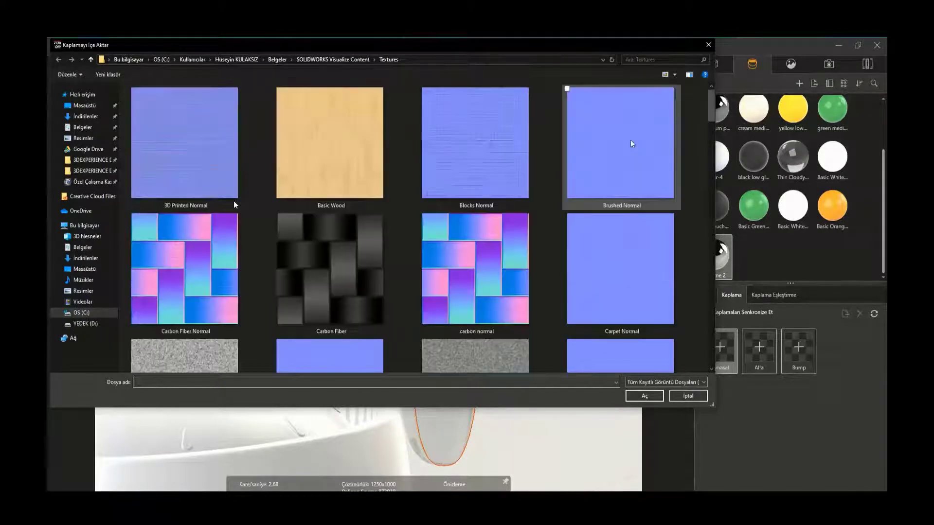
click(632, 144)
double_click(631, 144)
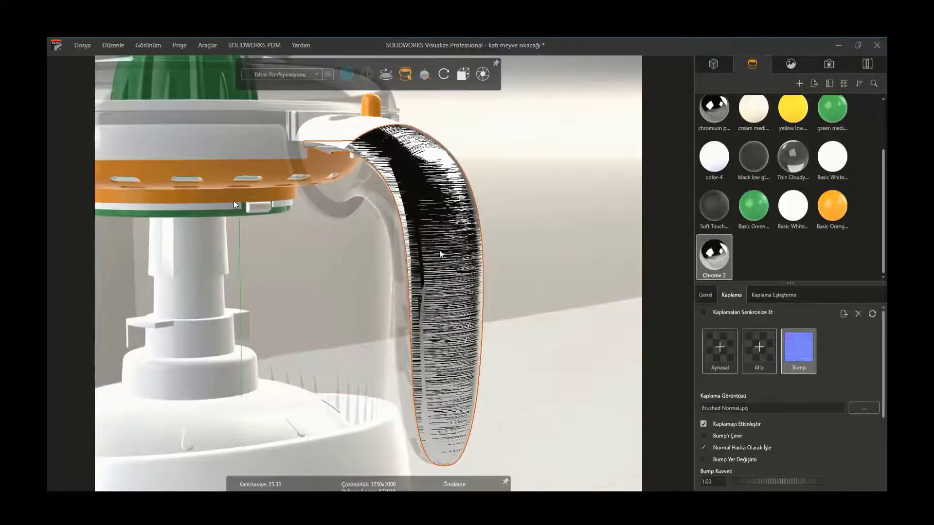
- Set the Brushed Normal bump tiling (Karo U/V) to 10
drag(437, 250, 433, 258)
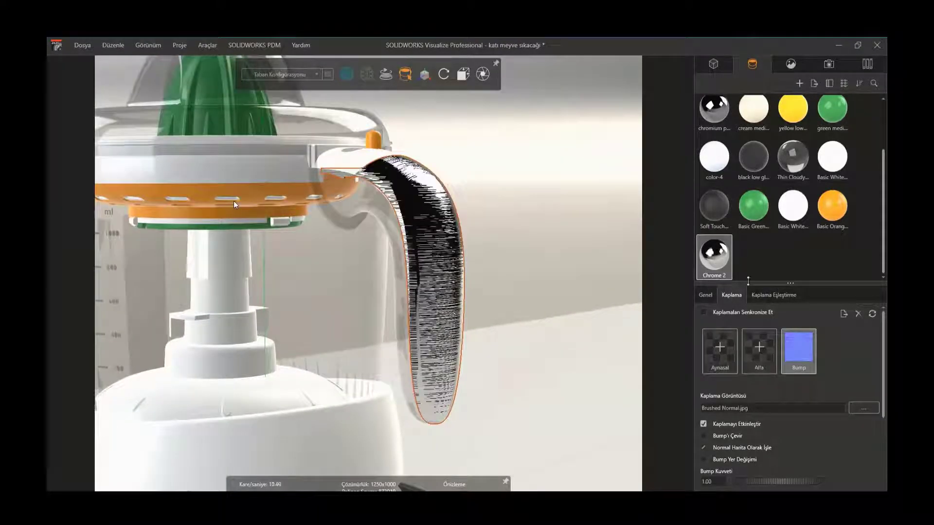
drag(745, 283, 745, 167)
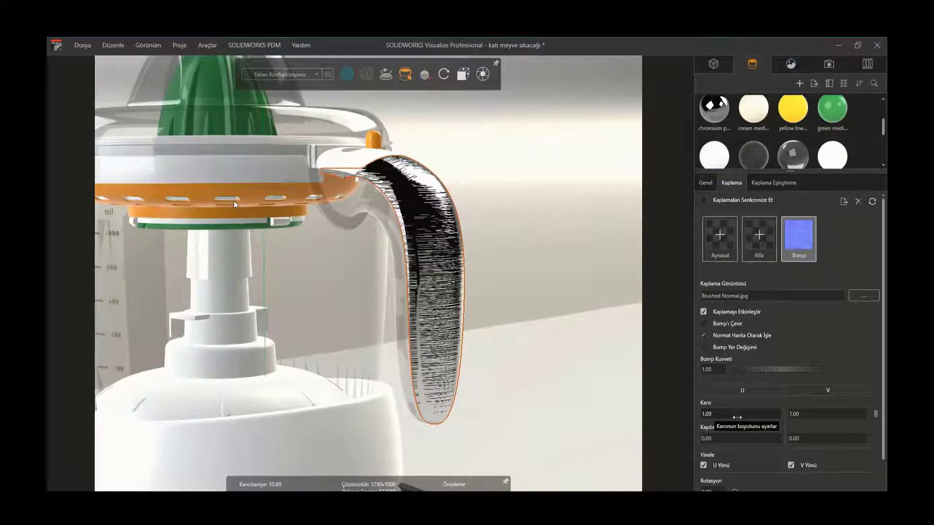
mouse_move(736, 417)
mouse_down()
mouse_move(743, 414)
mouse_move(725, 418)
mouse_up()
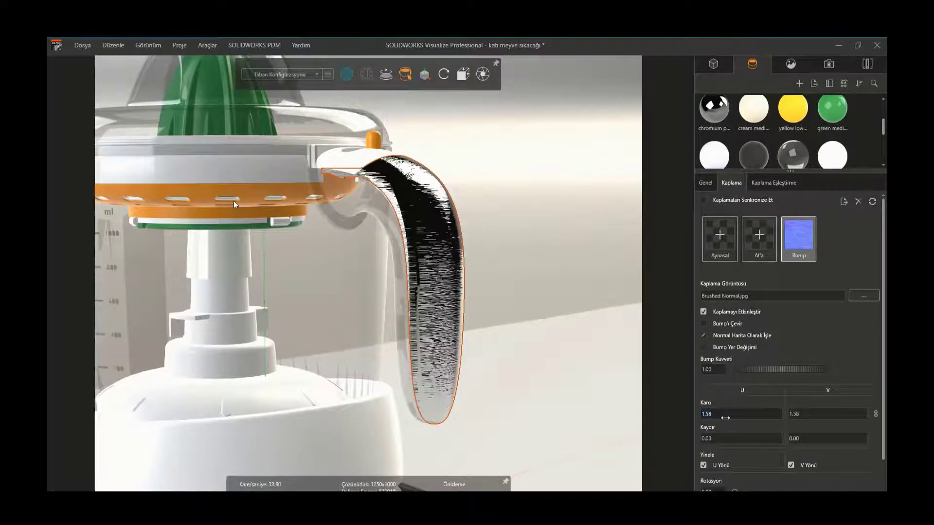
text(10)
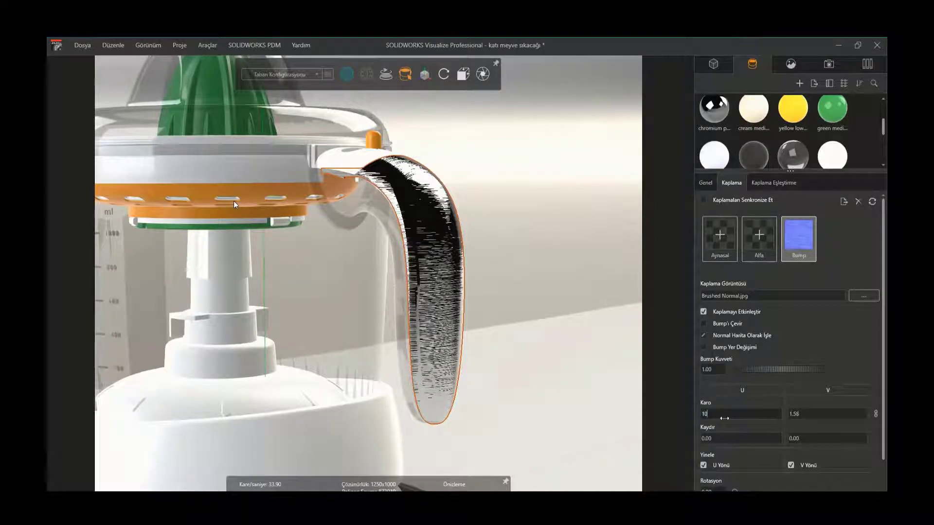
key(Return)
- View the handle from the front and switch to Accurate-Hybrid rendering
drag(438, 350, 378, 348)
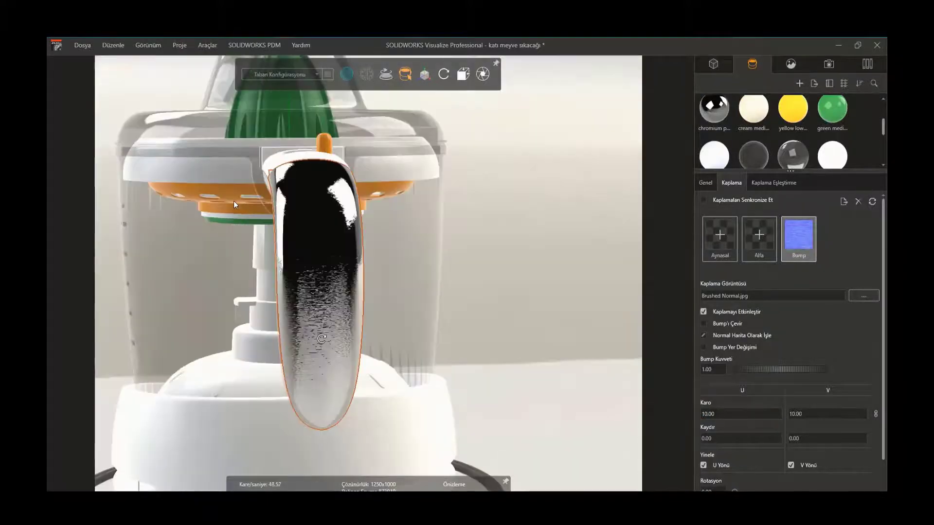
scroll(378, 348, up, 5)
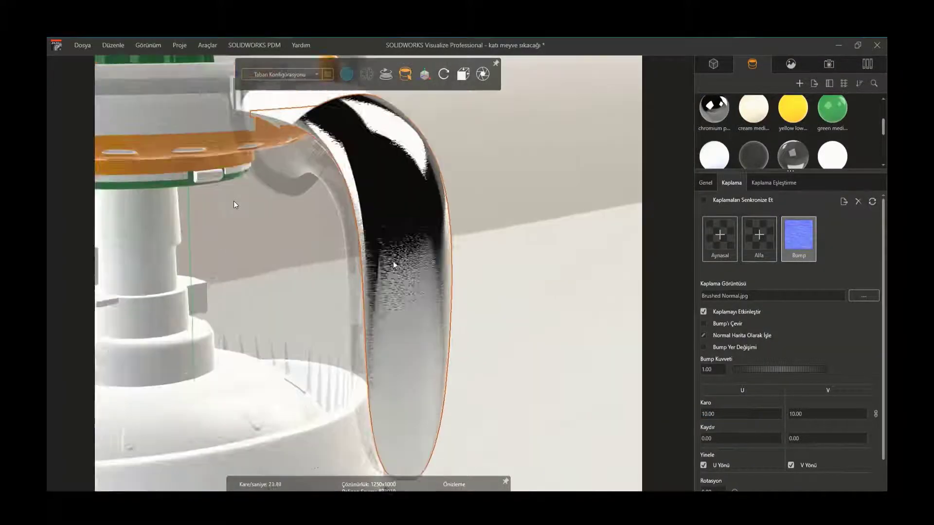
scroll(394, 265, down, 5)
click(354, 94)
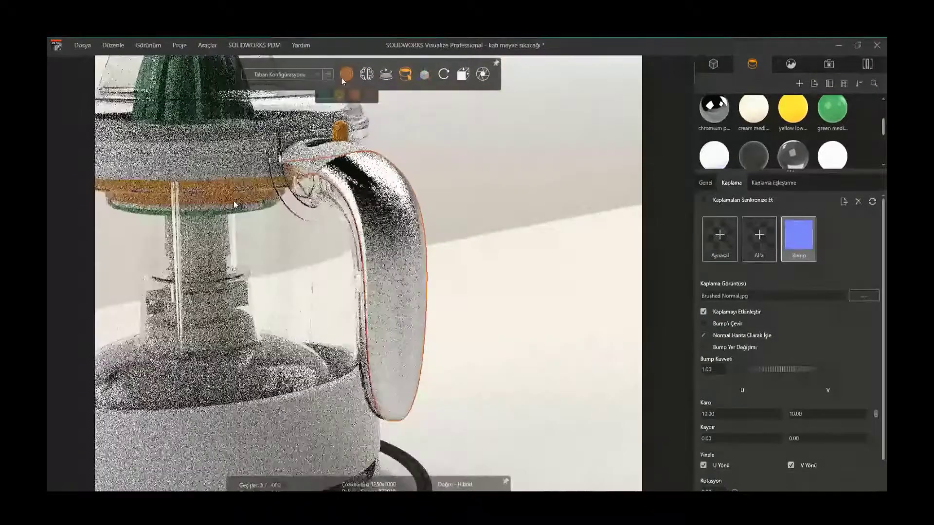
- Check Chrome 2's UV mapping and General settings, then return to Preview rendering with F
click(777, 184)
click(776, 214)
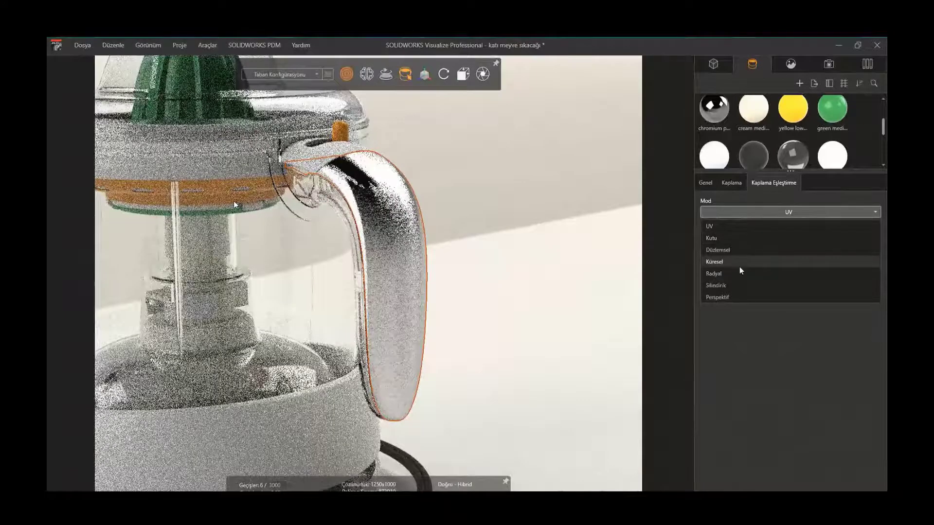
click(713, 184)
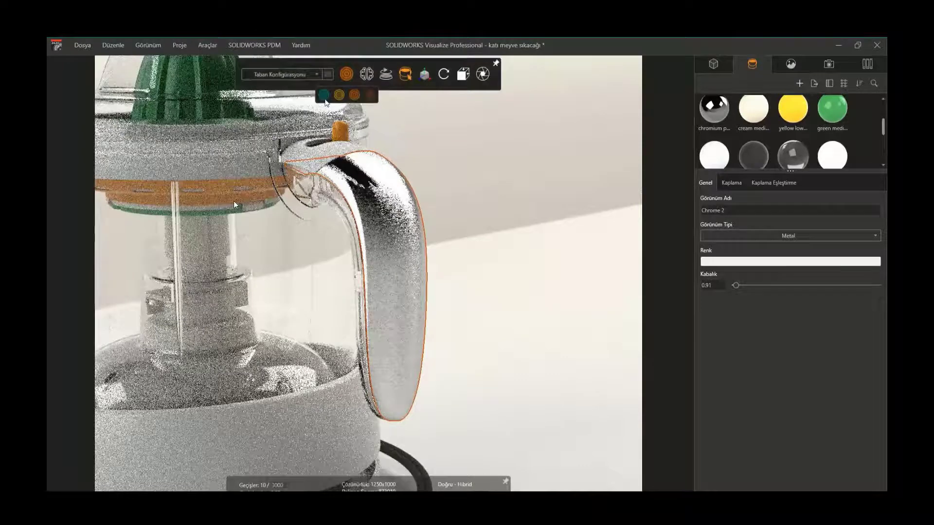
key(f)
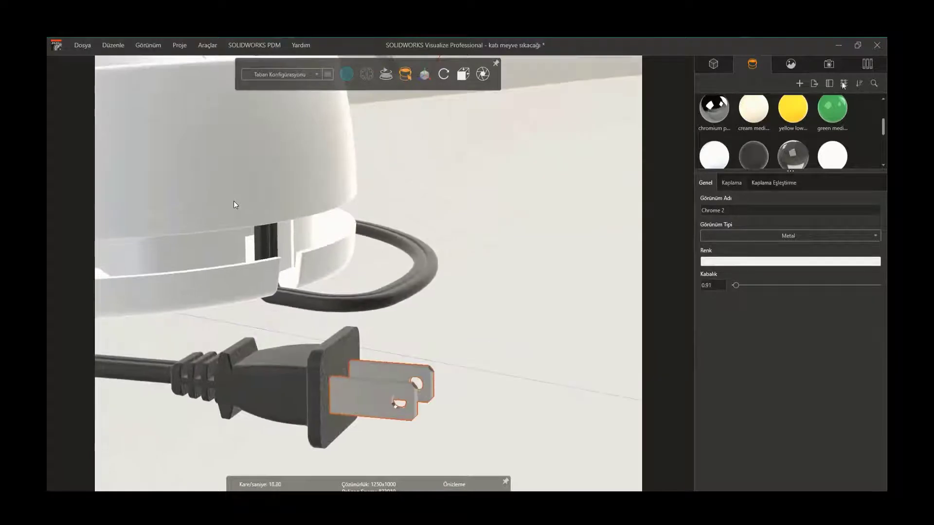
- Drag the Aluminum appearance from Local Appearances onto the plug prong
click(867, 64)
drag(709, 134, 393, 398)
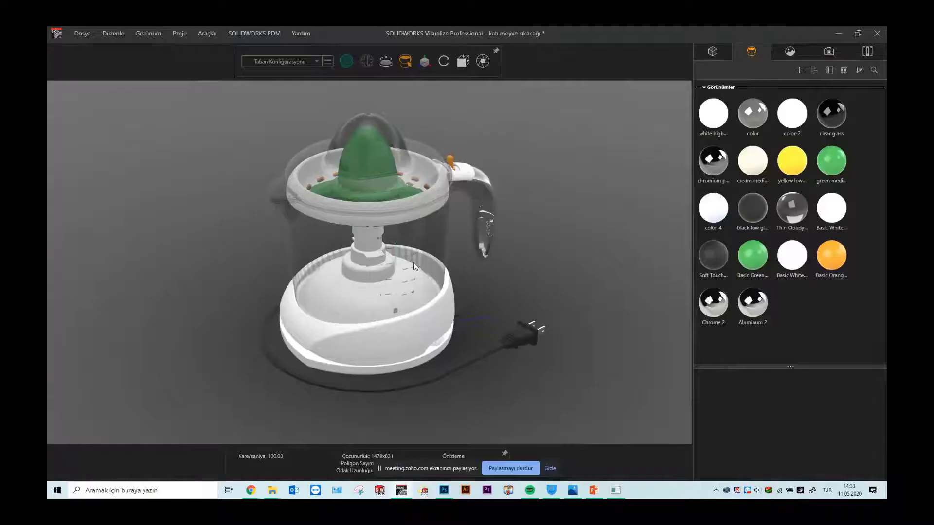
- Select the jug and type 'Katı Plastik' as its glass appearance name
click(413, 239)
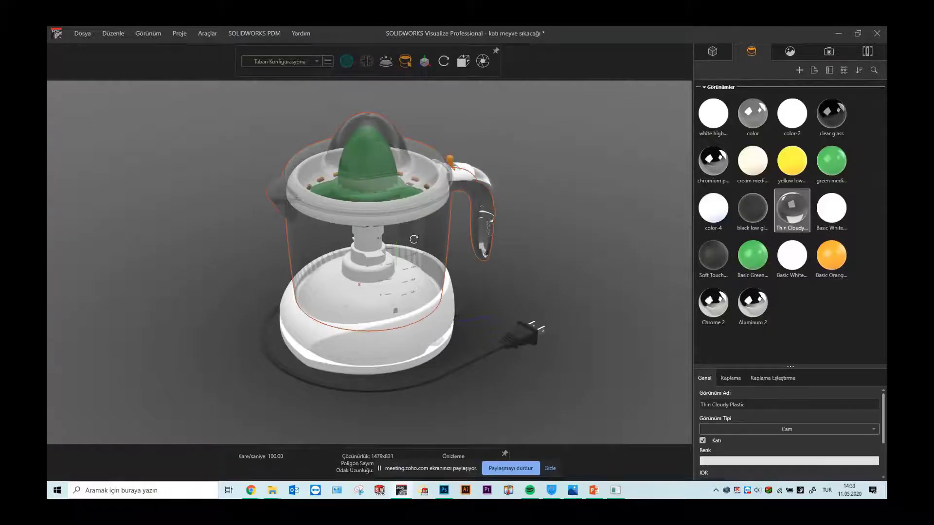
drag(413, 239, 447, 201)
click(783, 378)
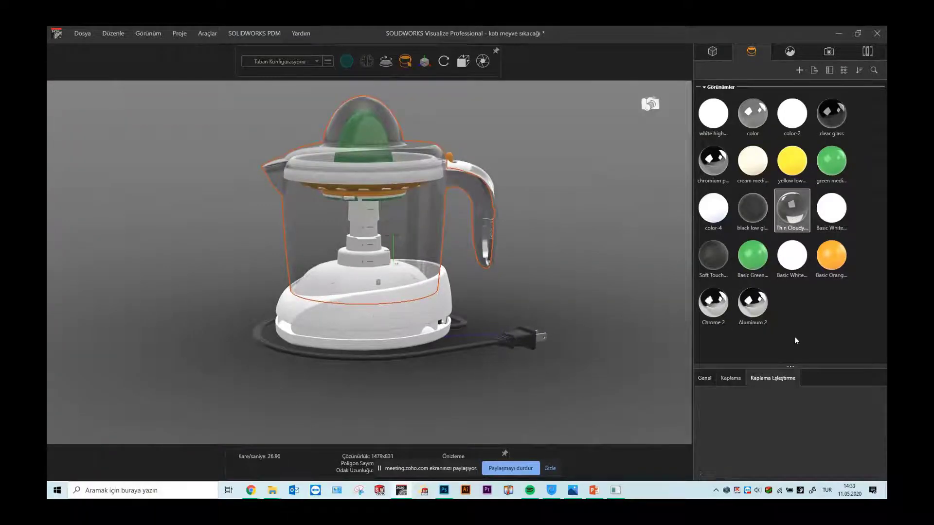
drag(790, 367, 790, 266)
click(730, 279)
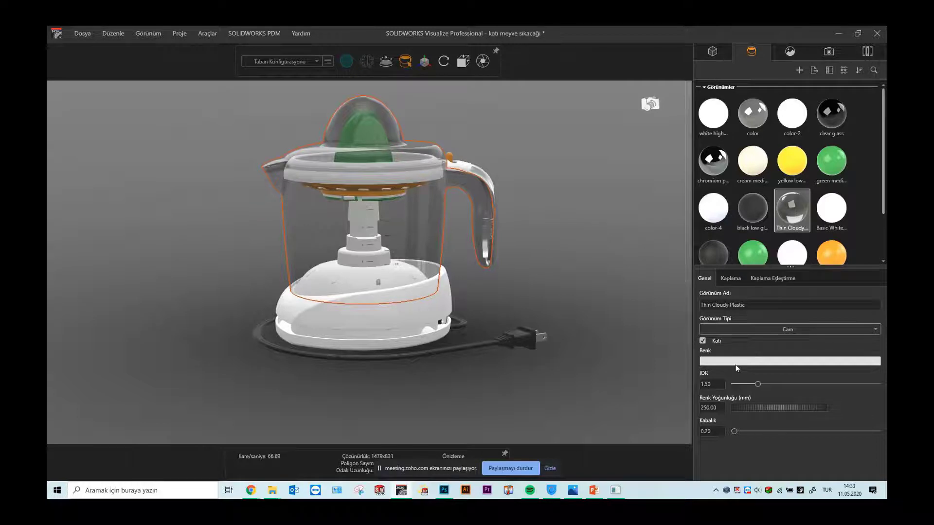
drag(744, 304, 690, 302)
text(Katı Plastik)
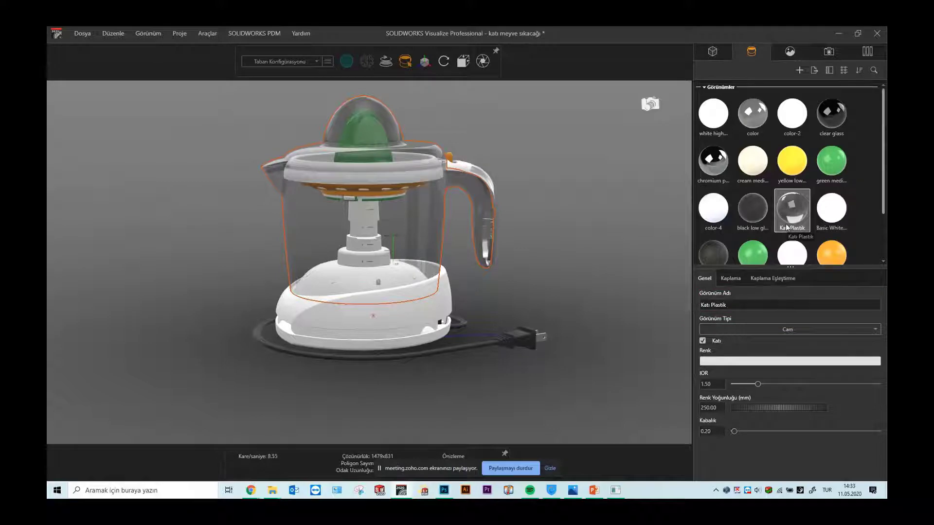
mouse_move(250, 490)
click(215, 462)
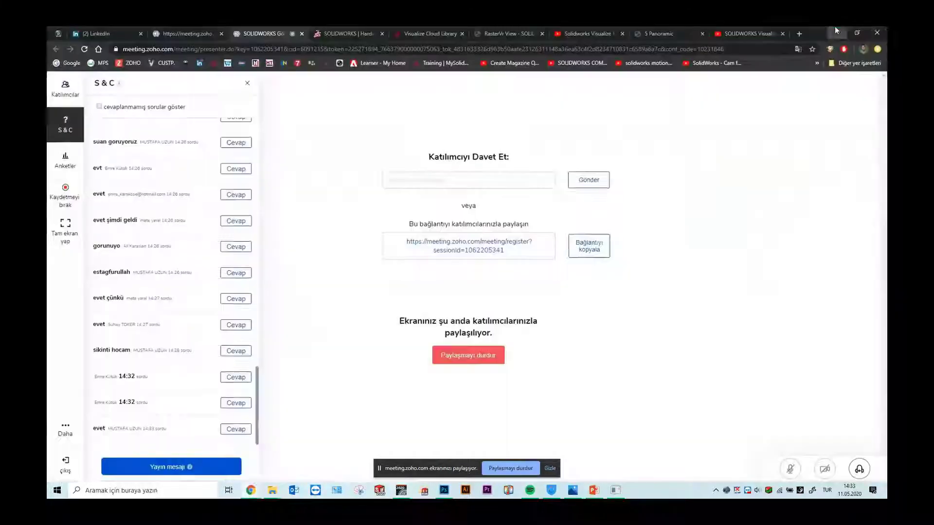
click(837, 30)
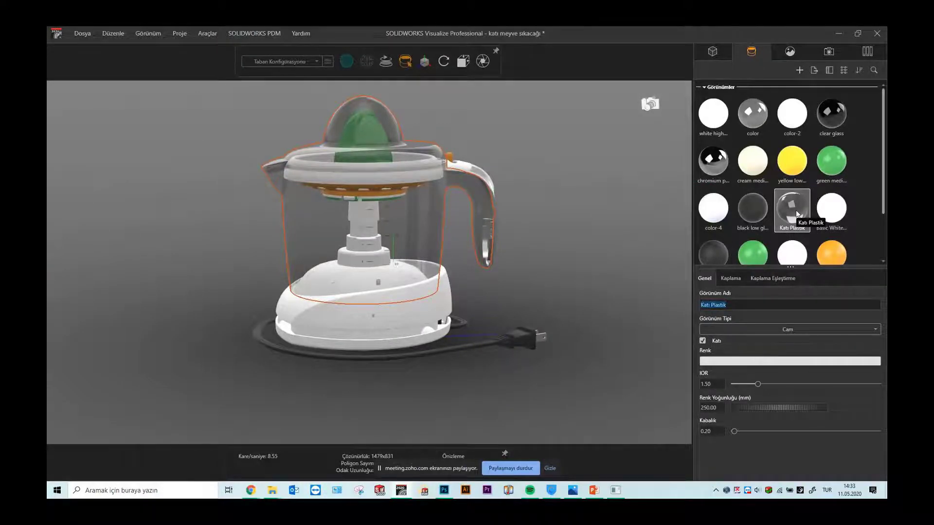
- Start saving Katı Plastik.svap to the Appearances folder via Görünümü Kaydet
click(814, 71)
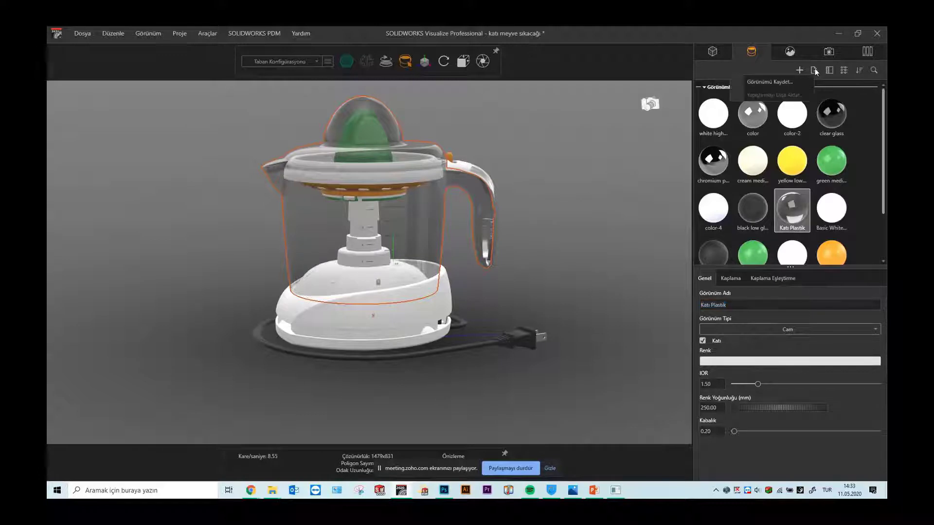
click(764, 83)
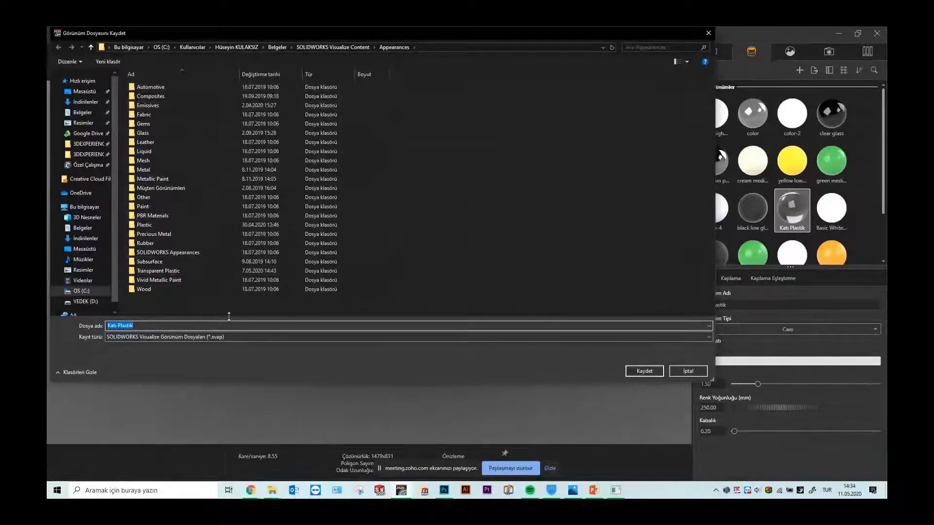
right_click(164, 309)
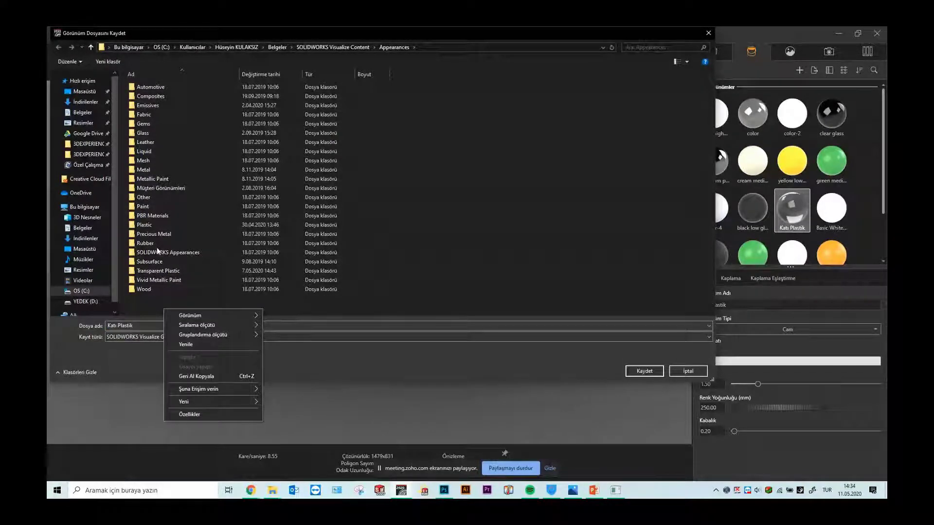
click(377, 192)
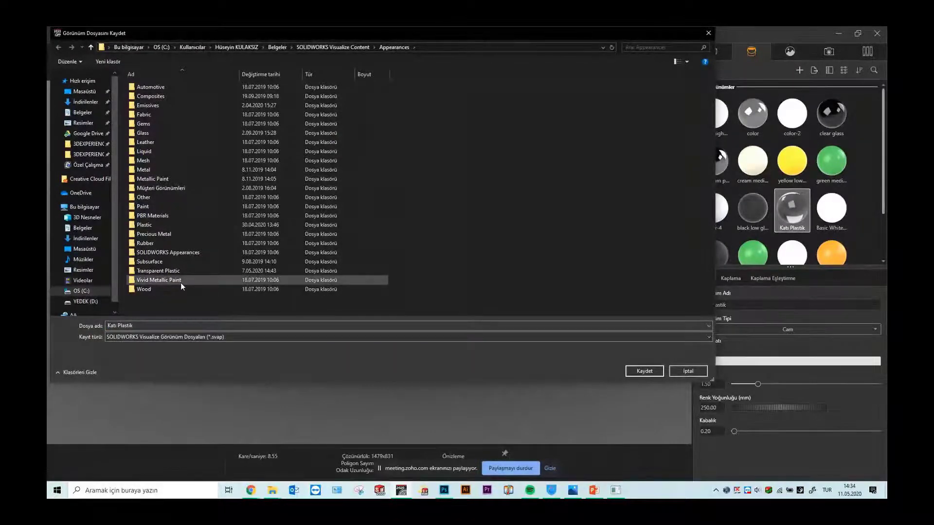
right_click(172, 308)
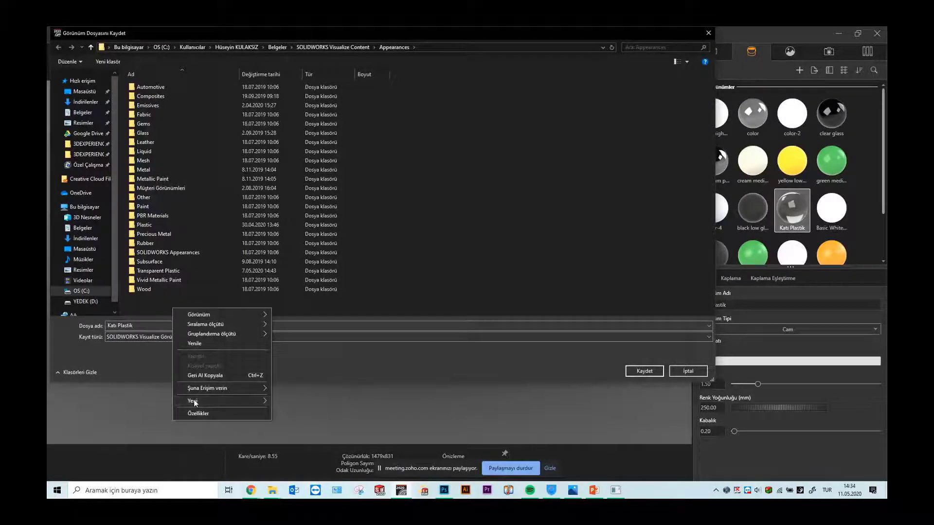
click(307, 293)
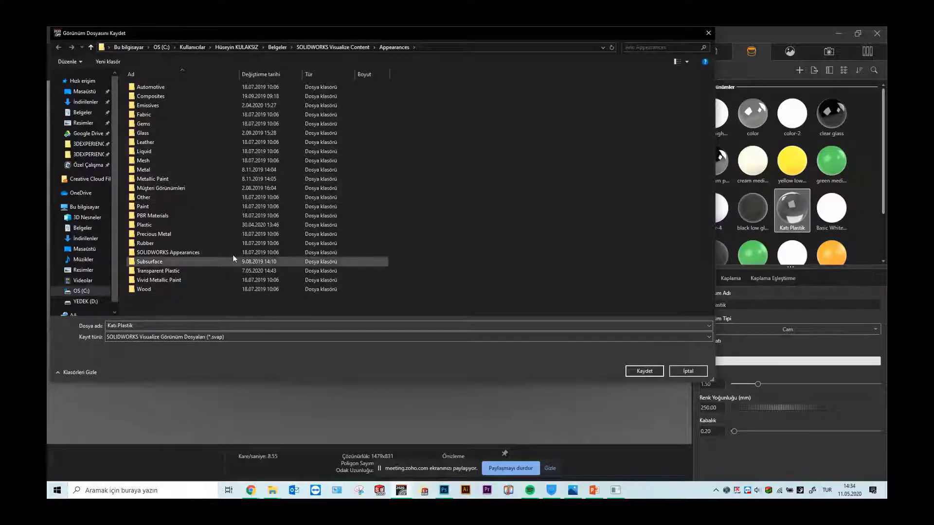
- Save the Katı Plastik appearance file and browse the appearance library folders
key(Return)
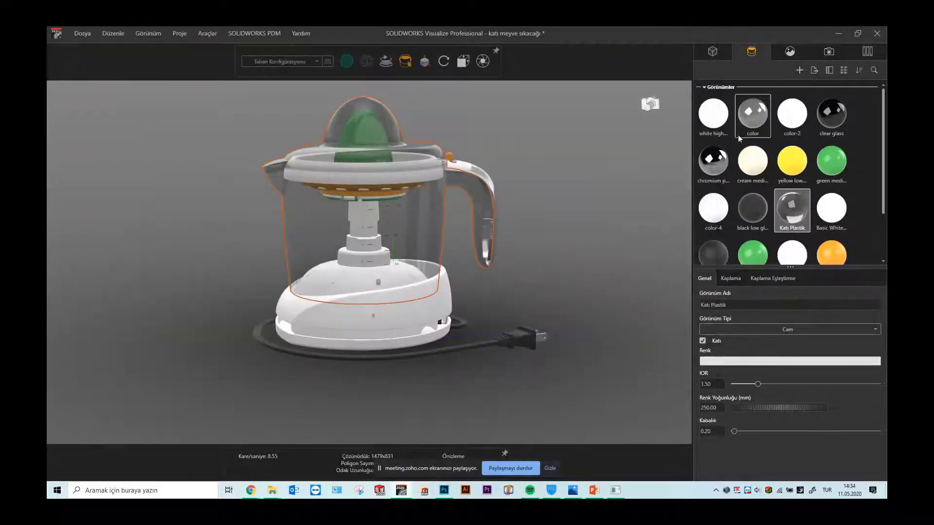
click(867, 51)
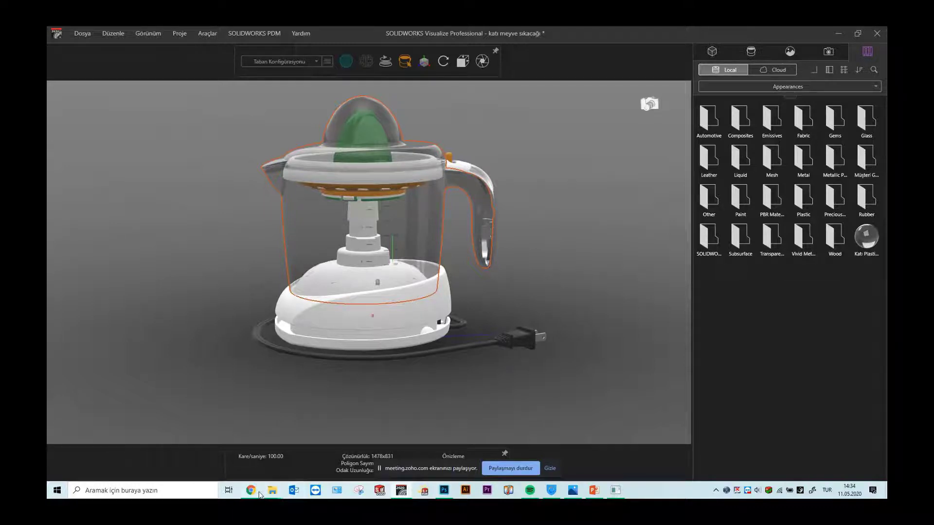
click(183, 429)
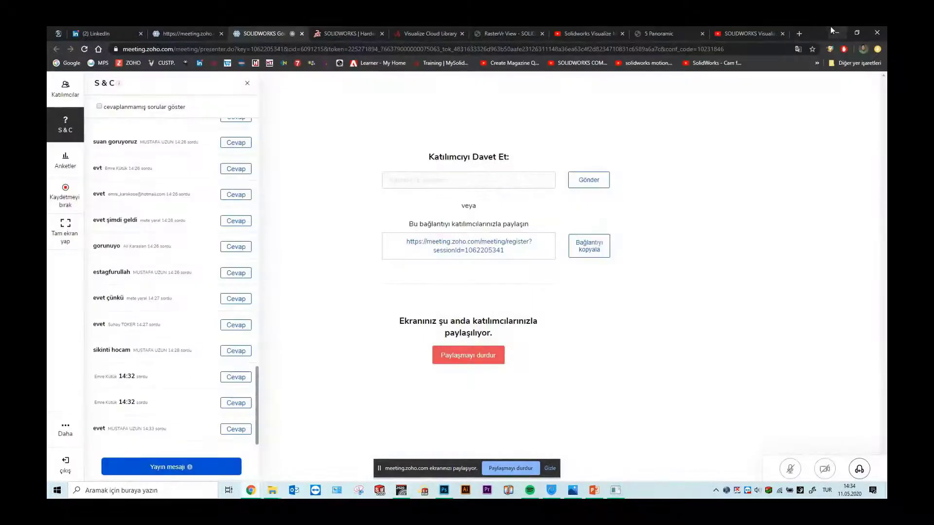
- Pick the solid plastic appearance in the library and show the scene's appearances
key(alt+Tab)
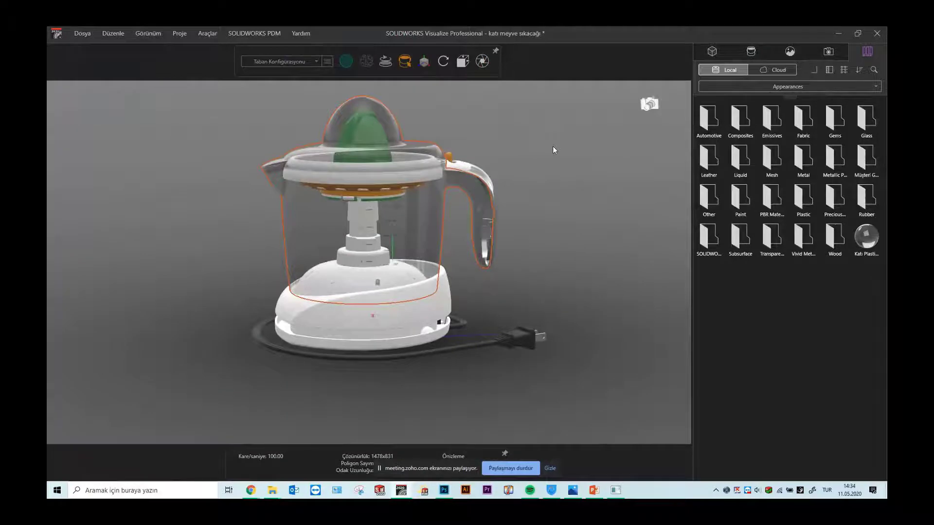
mouse_move(250, 490)
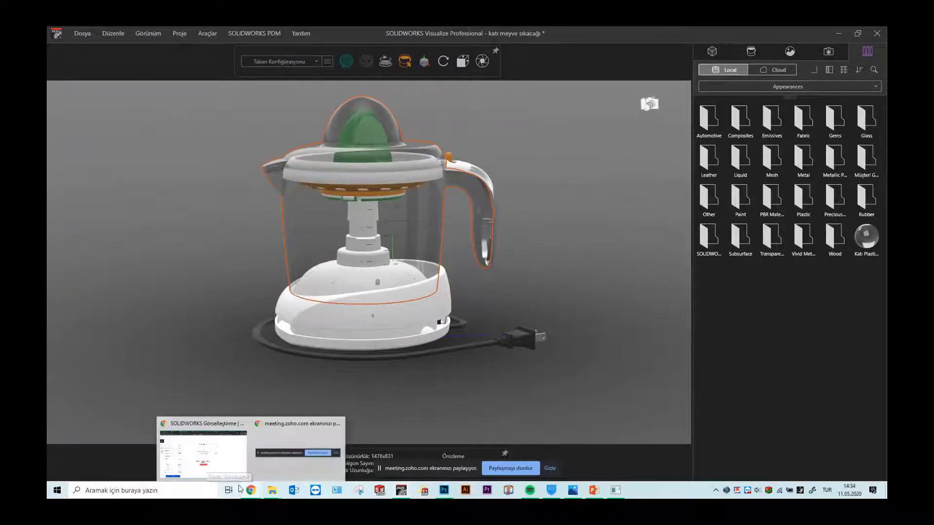
click(873, 239)
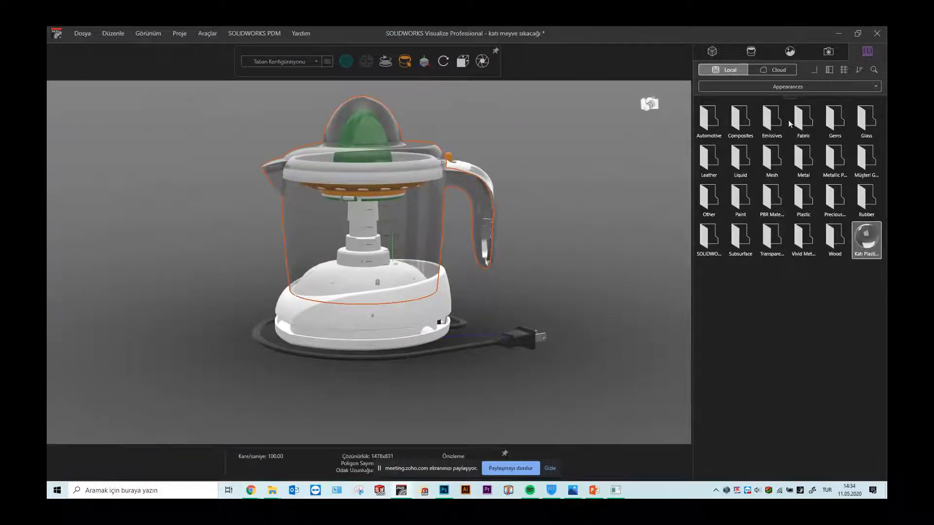
click(740, 49)
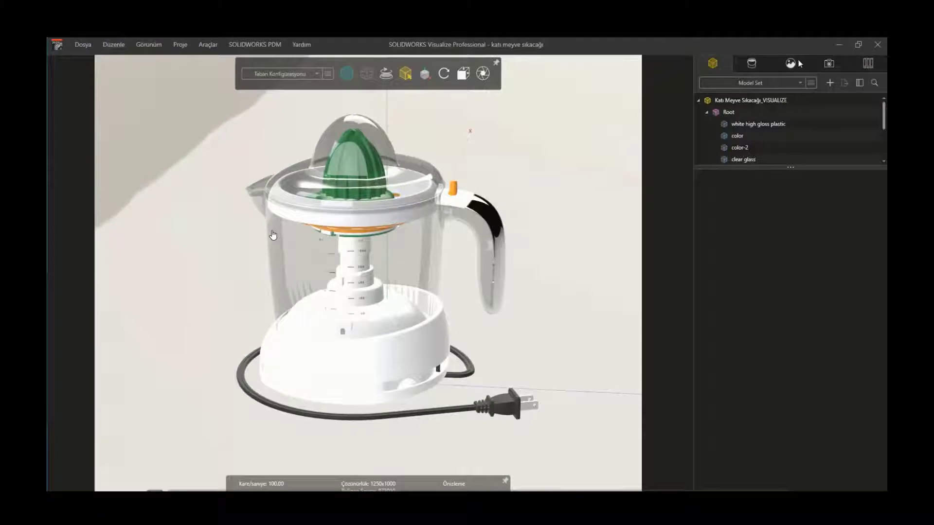
- Delete the Studio Soft Grey 12 backplate under Arka Levhalar and return to the Library
click(791, 64)
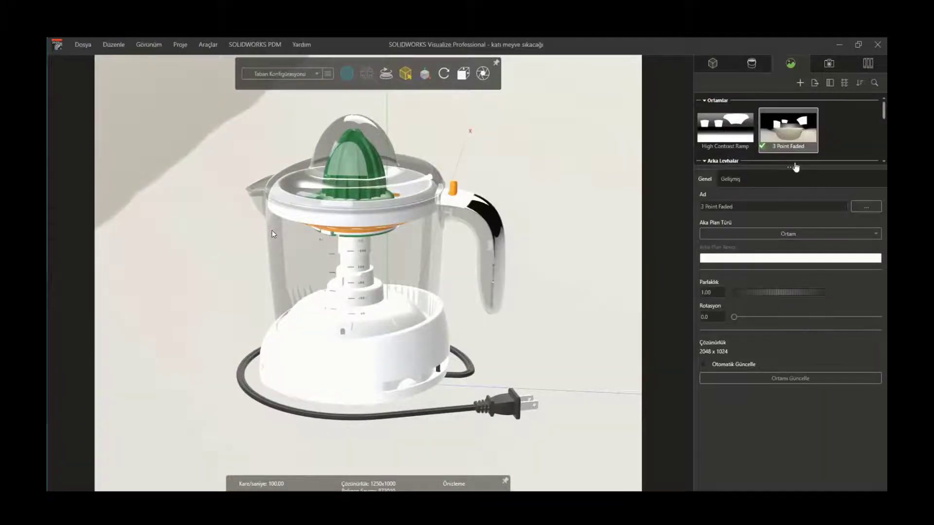
click(793, 165)
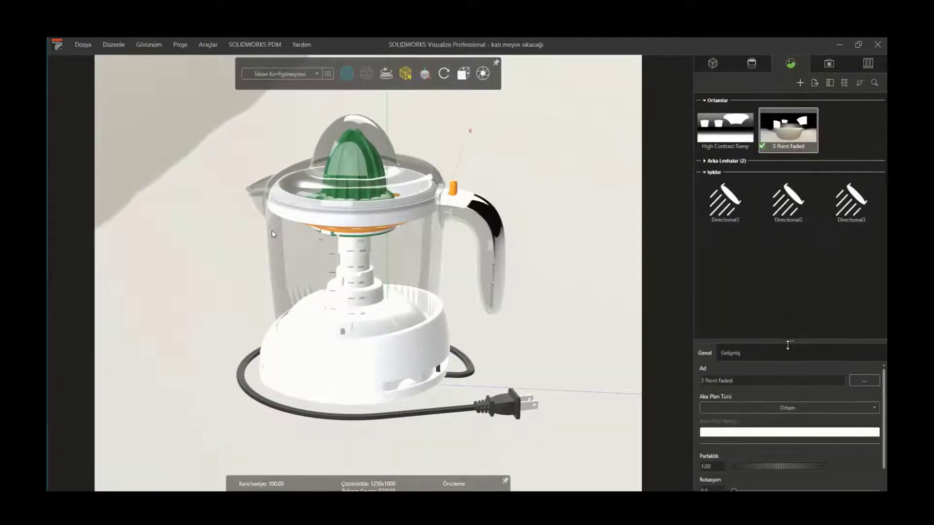
click(705, 161)
click(761, 207)
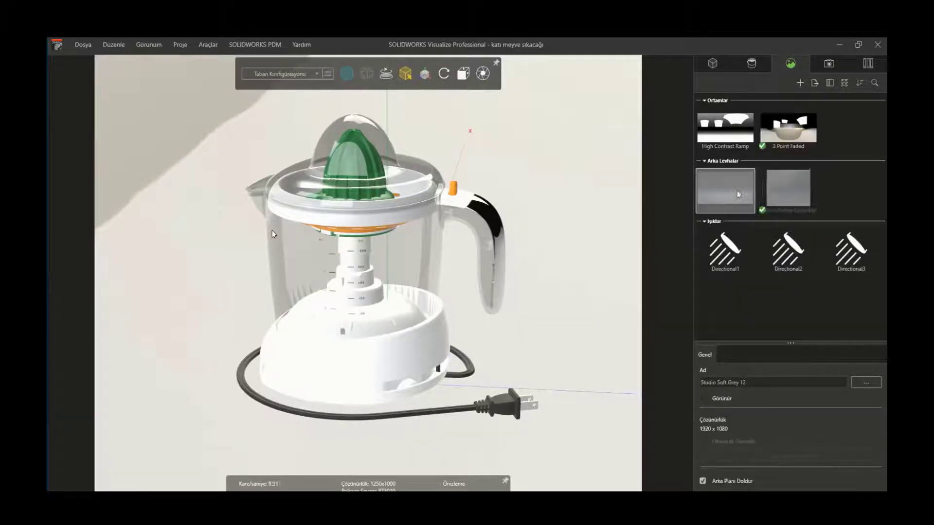
click(716, 193)
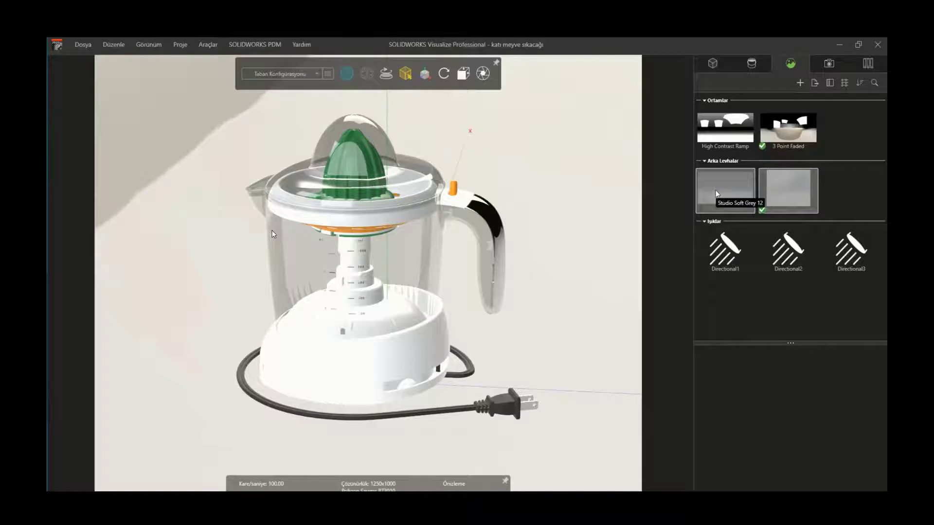
key(Delete)
click(868, 63)
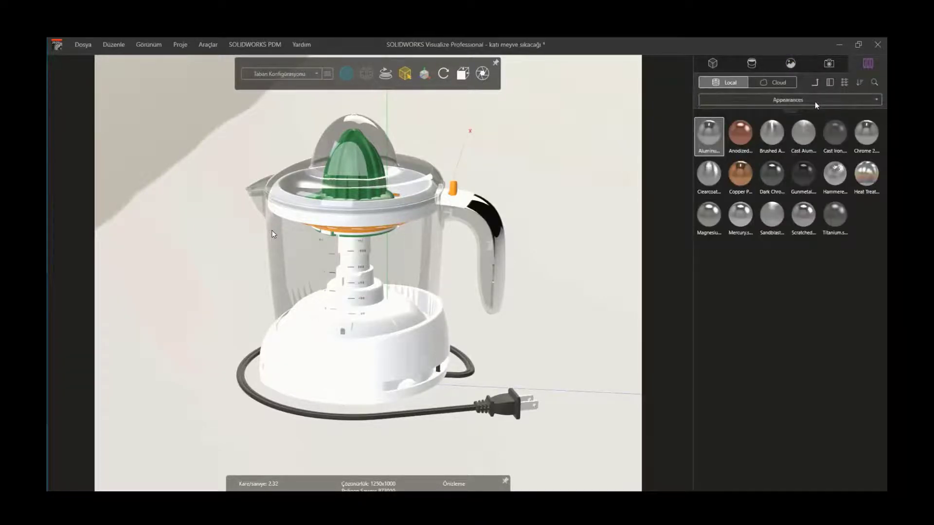
- Switch the Library to Environments and drag a local Soft Box environment into the viewport
click(816, 101)
click(810, 126)
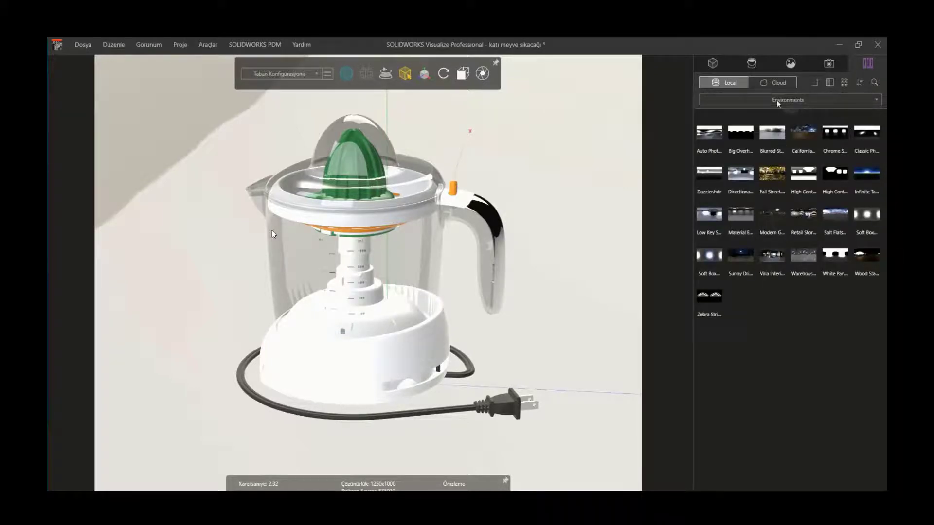
click(775, 82)
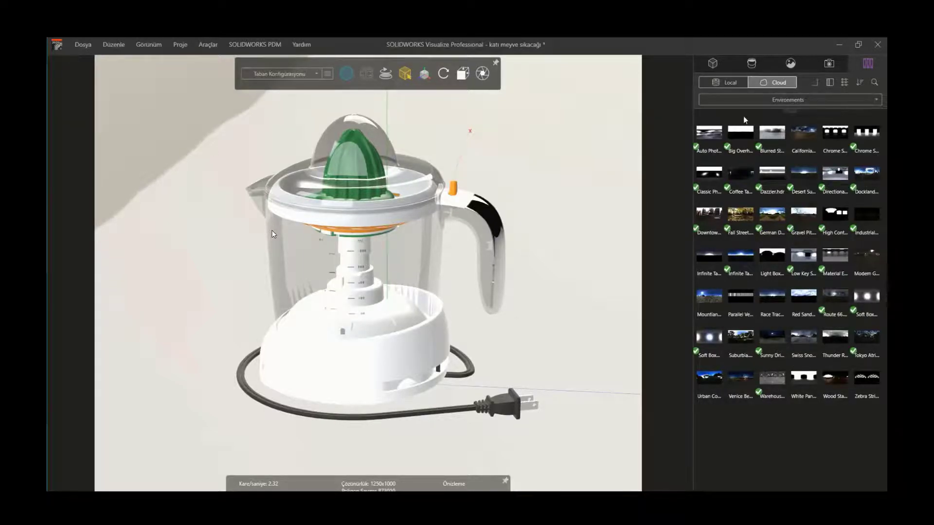
click(724, 84)
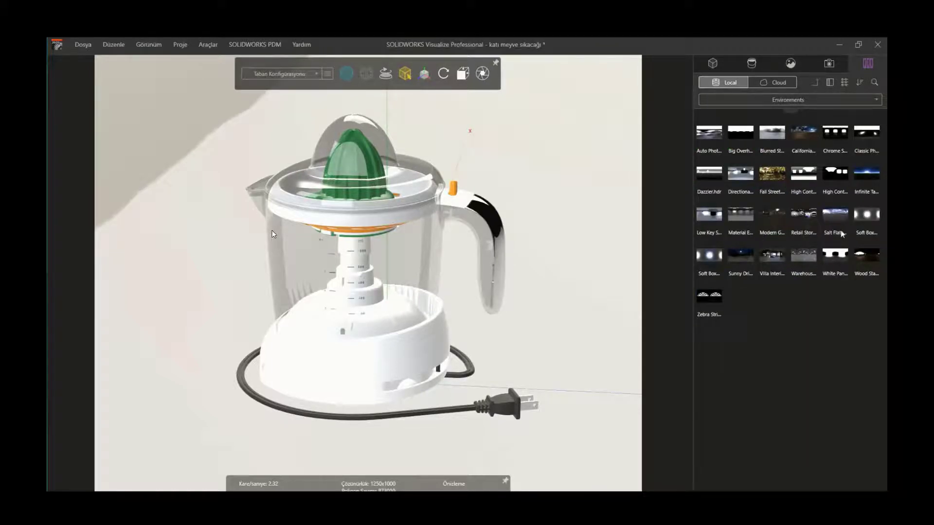
mouse_move(867, 222)
mouse_down()
mouse_move(653, 244)
mouse_move(585, 234)
mouse_up()
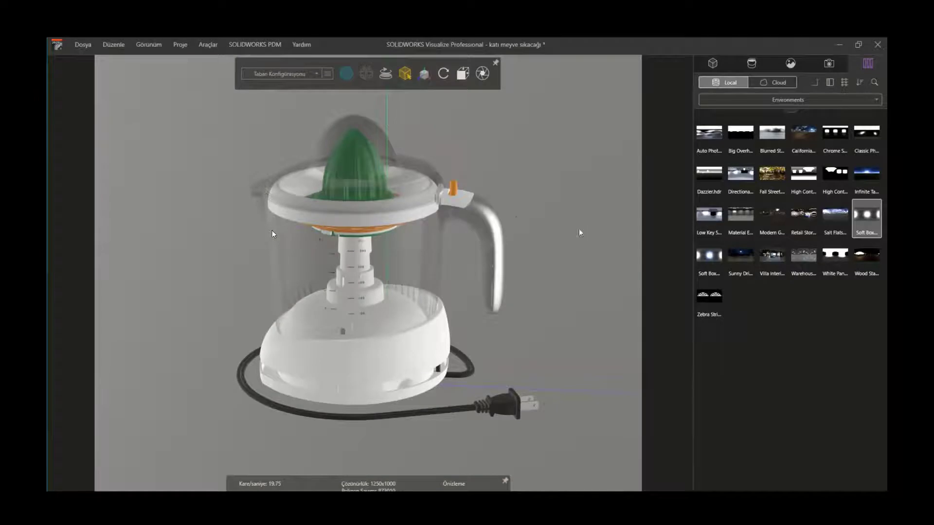
mouse_move(346, 74)
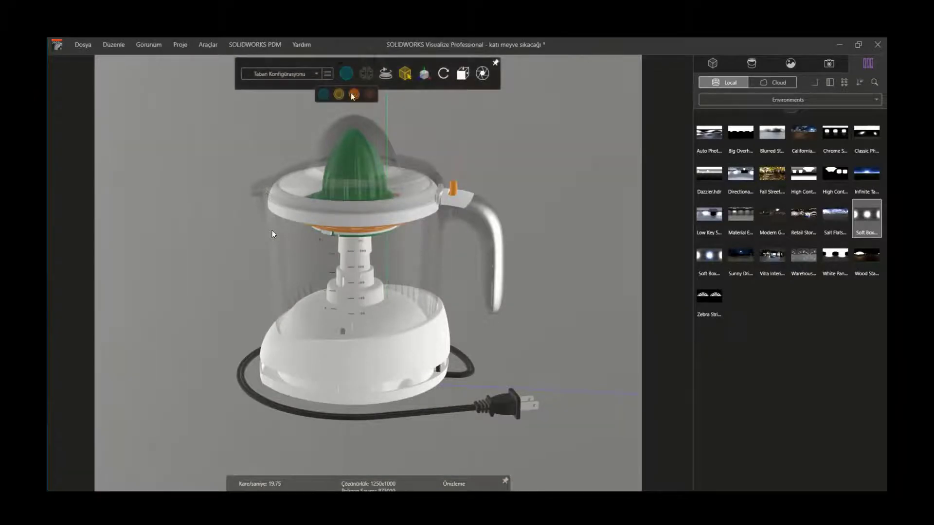
click(353, 95)
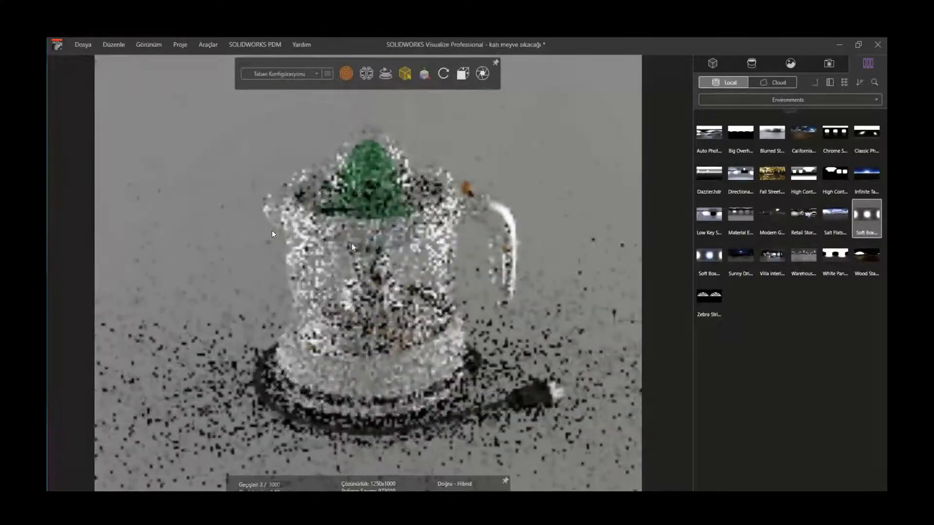
click(323, 94)
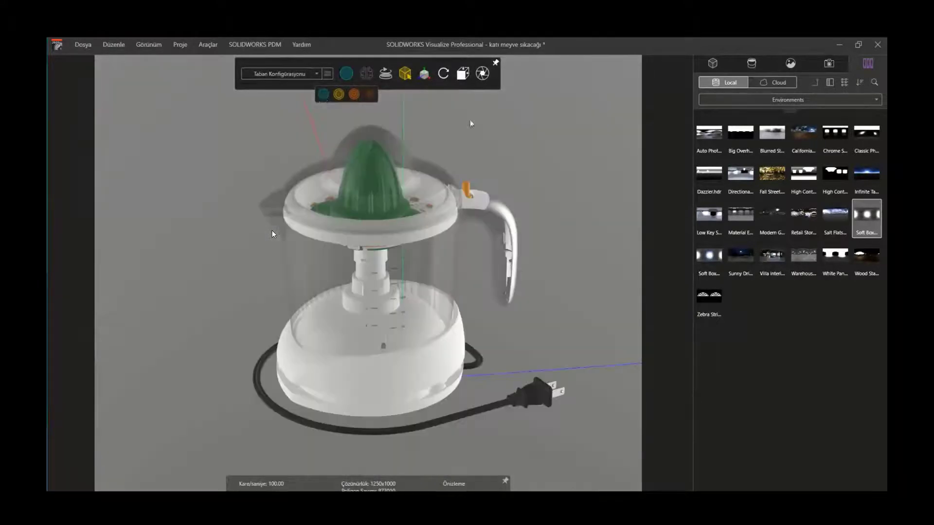
- Scale the juicer model to 2, snap it to the floor and centre it
click(715, 64)
click(735, 101)
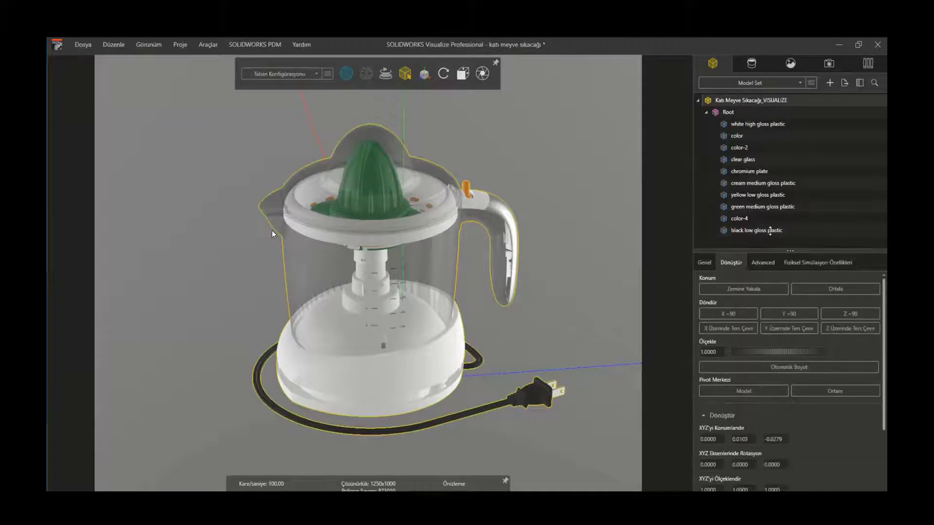
drag(769, 231, 770, 207)
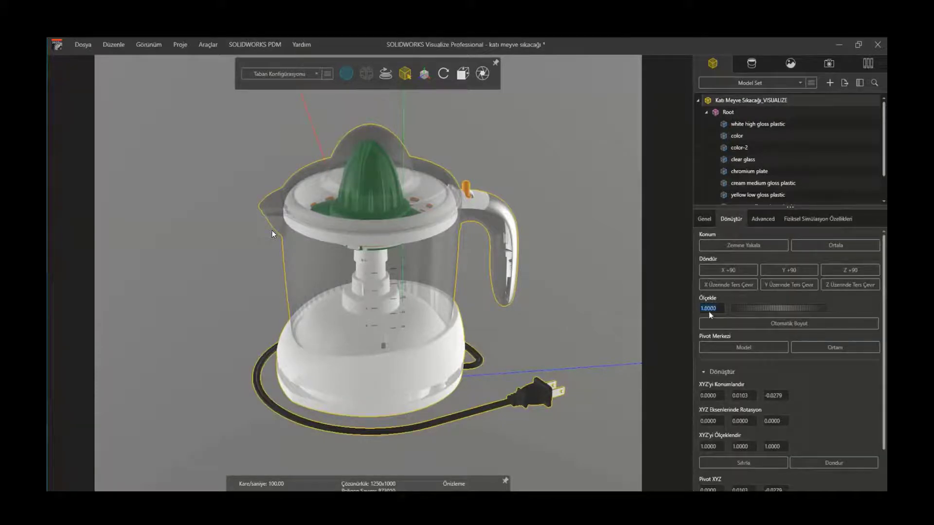
text(2)
key(Return)
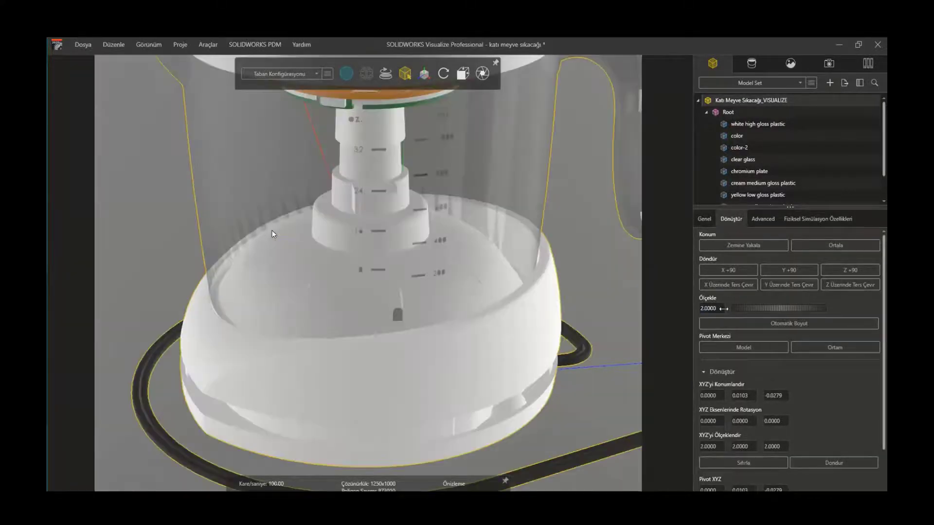
click(738, 244)
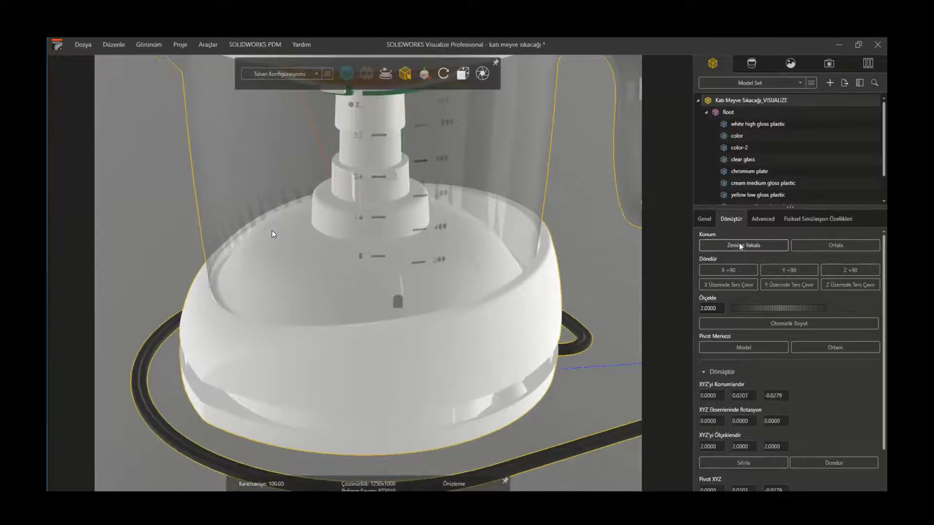
click(821, 246)
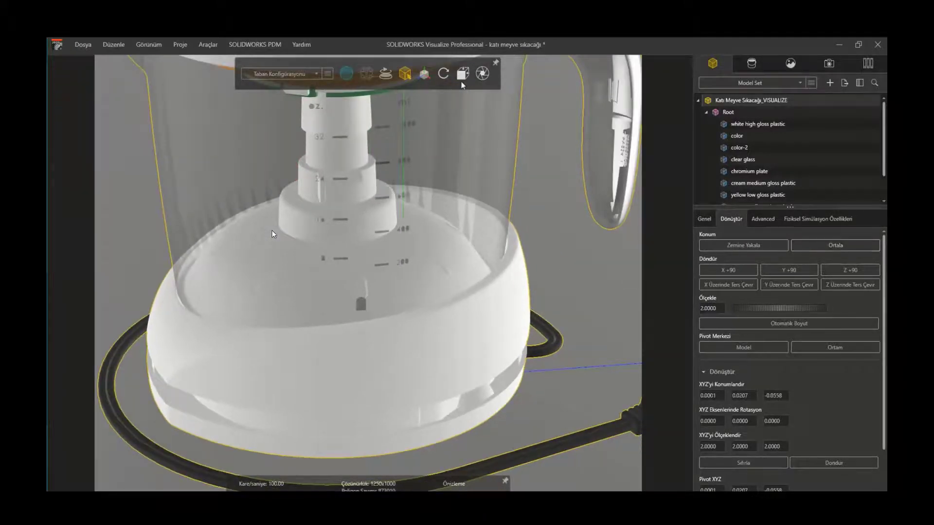
- Deselect the juicer and start an Accurate-Hybrid render
click(564, 228)
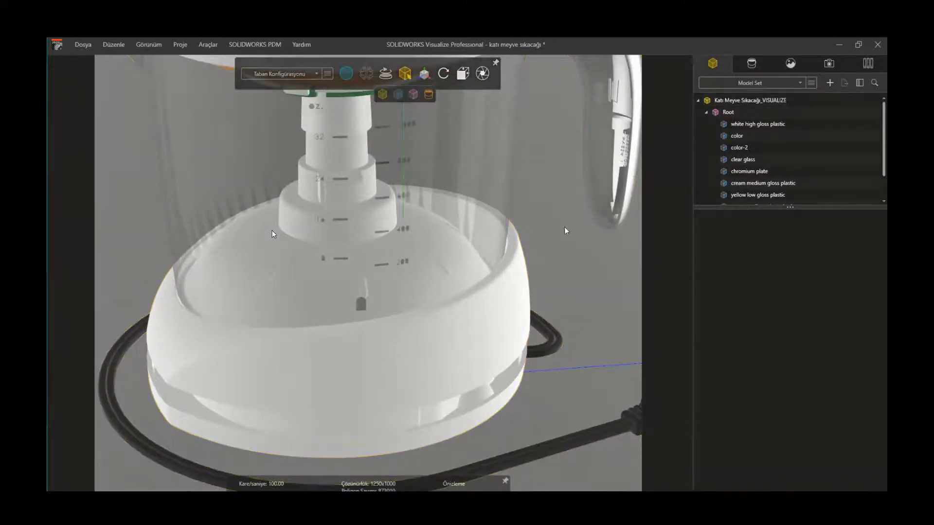
scroll(441, 290, down, 10)
scroll(287, 359, up, 3)
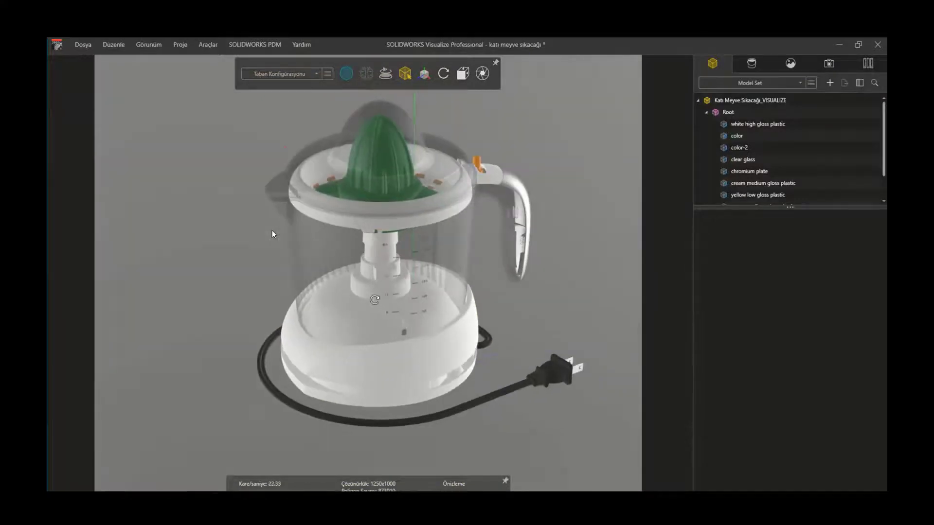
click(353, 93)
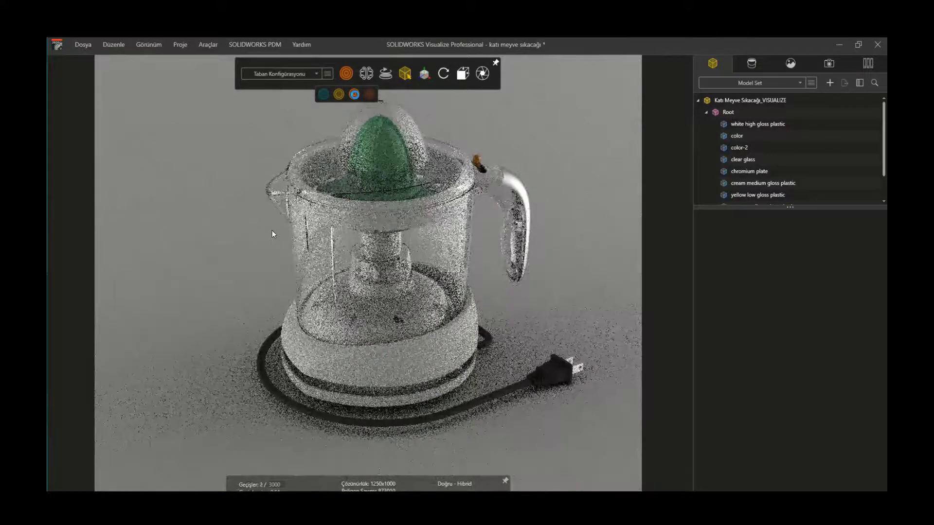
- Try the Material Environment from the library, then light the juicer with Dazzler.hdr instead
click(868, 63)
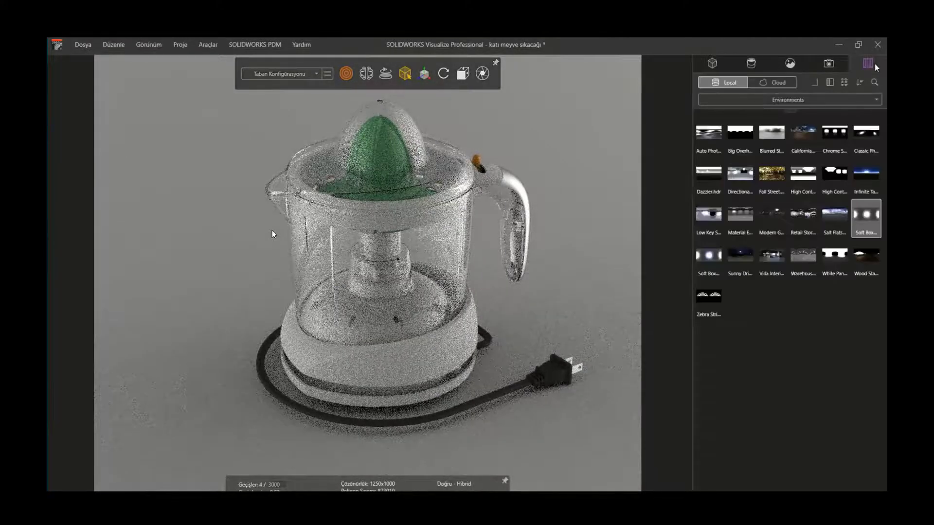
drag(744, 219, 565, 145)
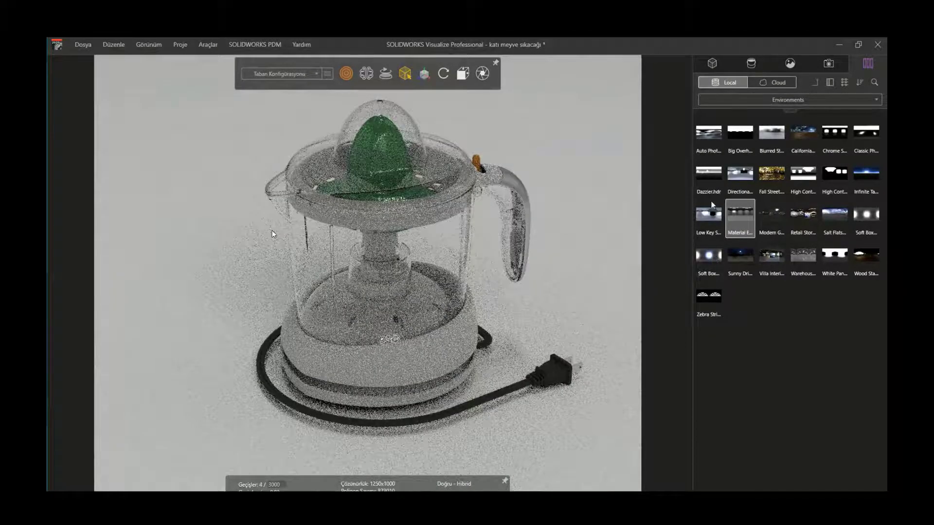
drag(715, 183, 541, 130)
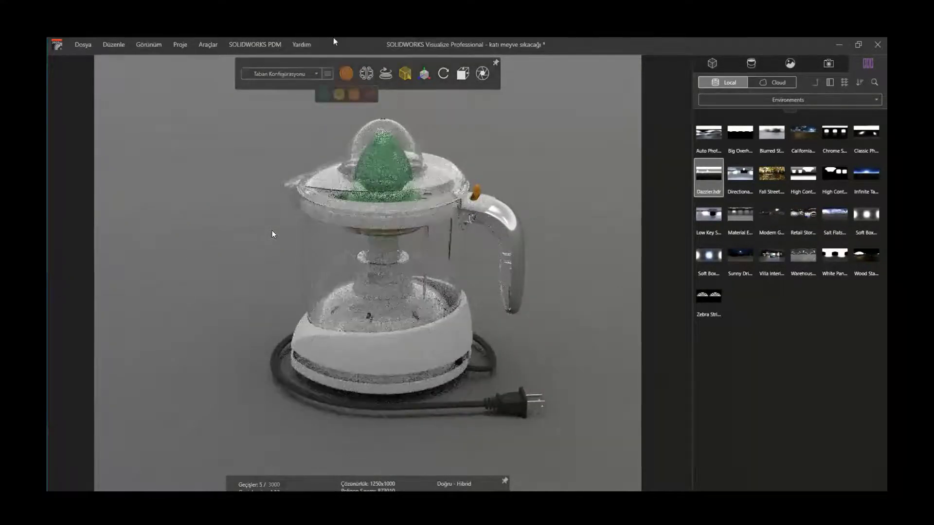
- Back in fast preview, switch the Dazzler background type to a plain colour
click(323, 93)
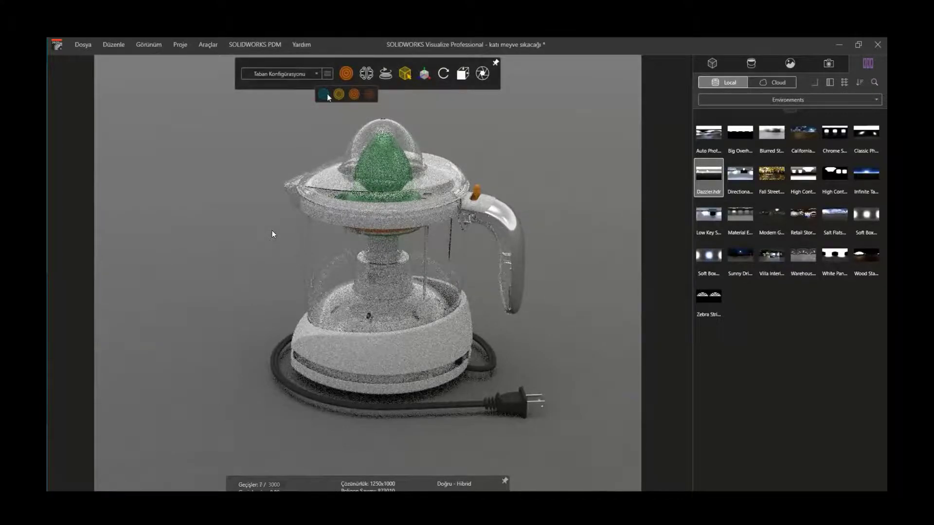
click(802, 69)
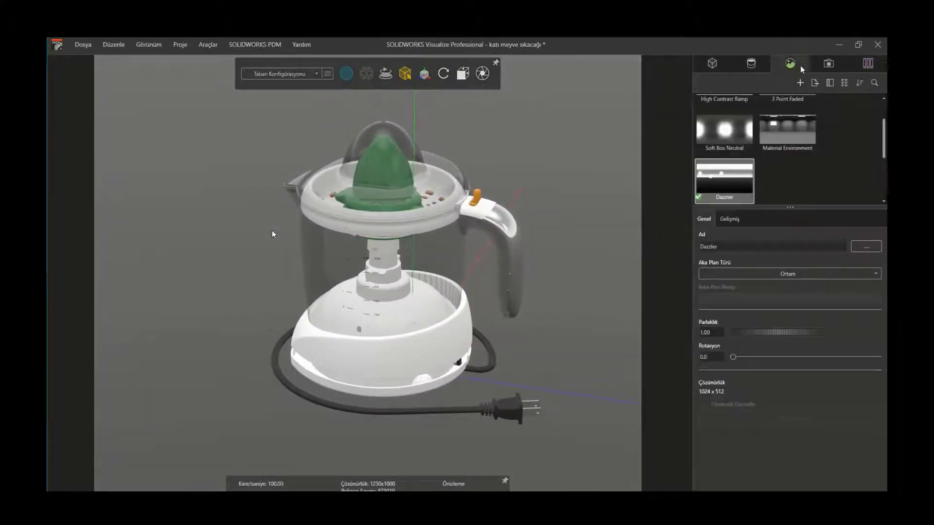
drag(788, 215, 777, 231)
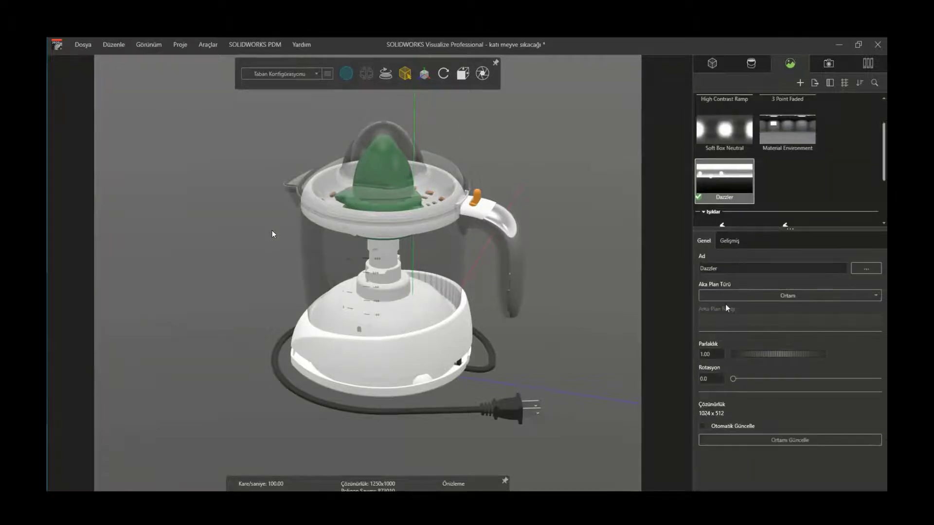
click(723, 295)
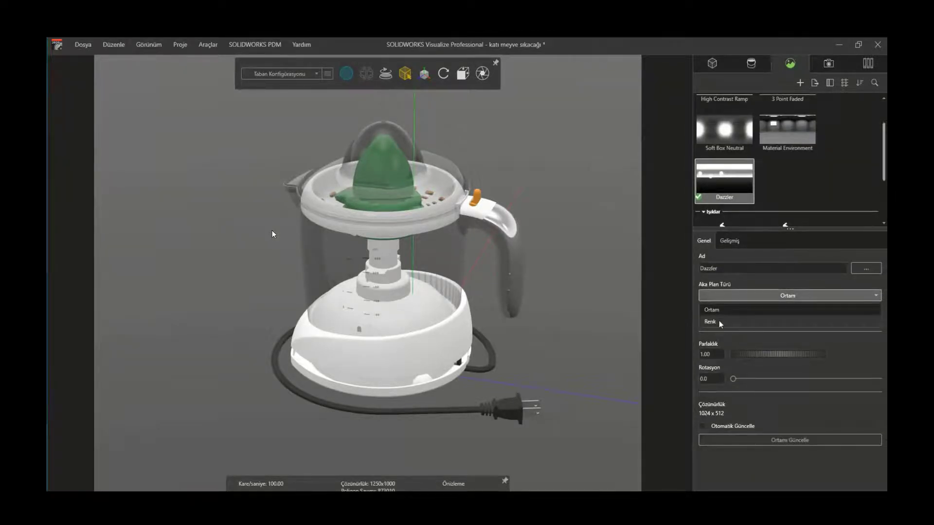
click(721, 323)
- Try a light grey background, revert to the environment backdrop, and rotate lighting to 86.5
click(725, 320)
click(665, 365)
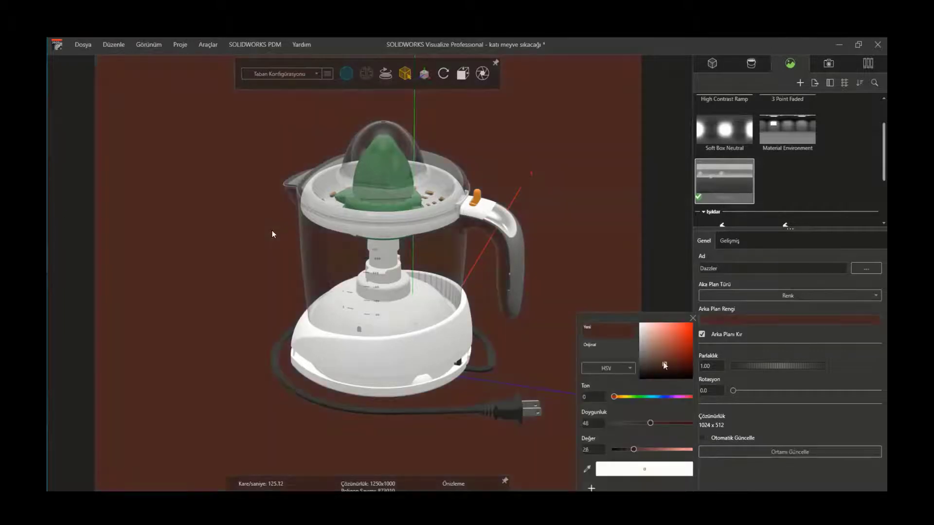
drag(664, 365, 640, 347)
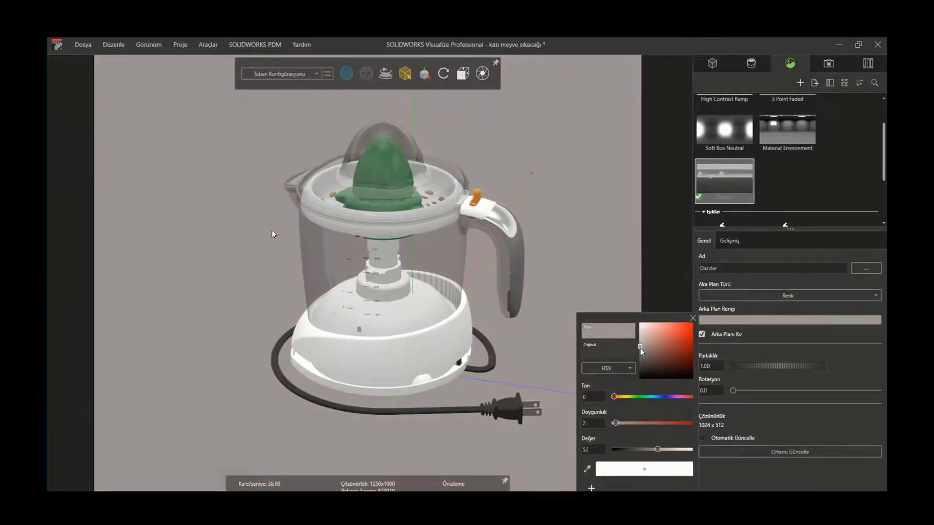
drag(640, 349, 639, 344)
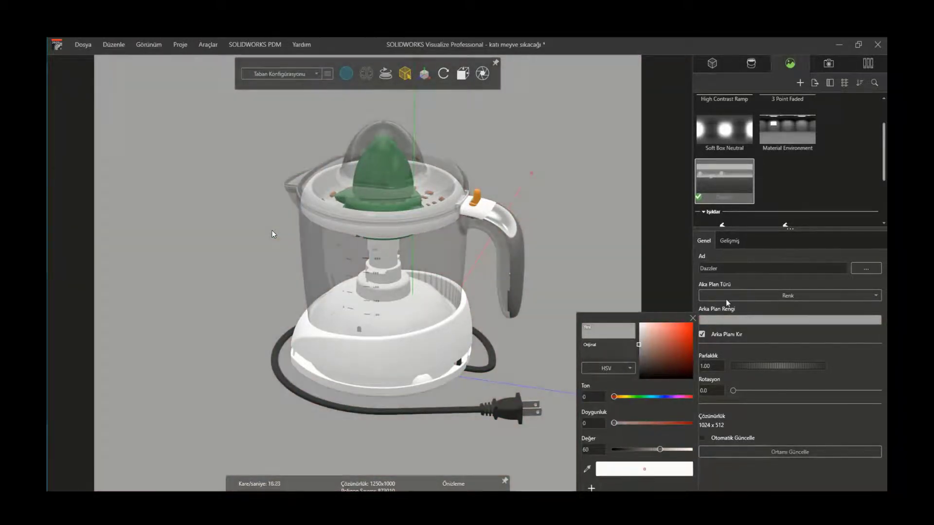
click(728, 303)
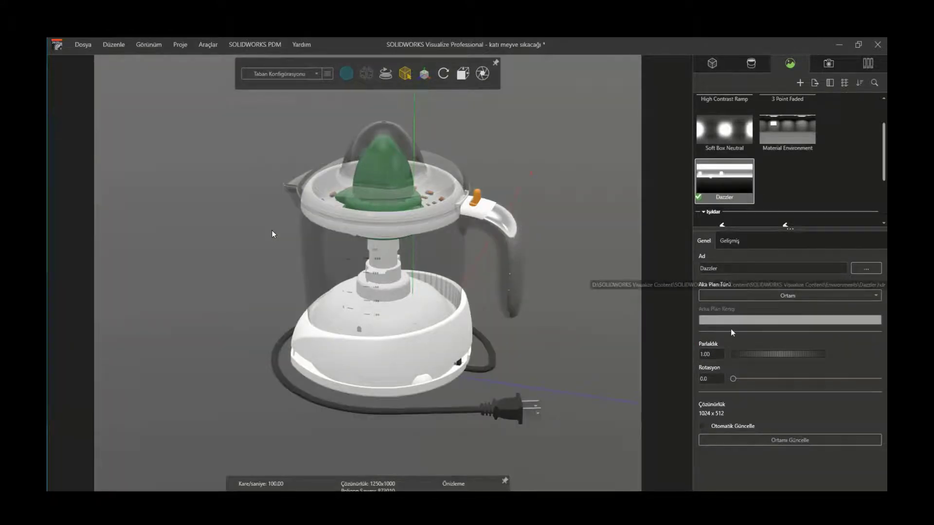
mouse_move(733, 379)
mouse_down()
mouse_move(832, 379)
mouse_move(741, 377)
mouse_move(768, 377)
mouse_up()
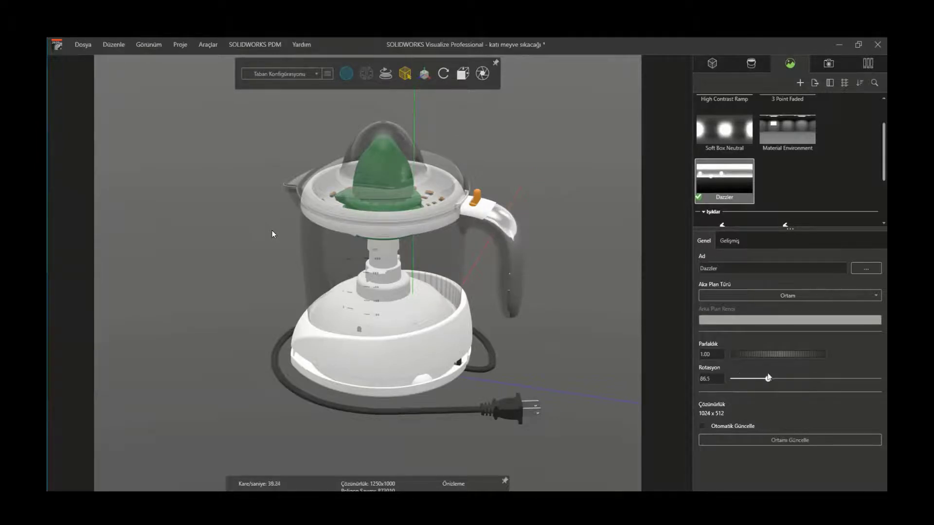
- Enable Zemini Düzleştir to flatten the Dazzler ground, zooming out to inspect the dome
click(728, 239)
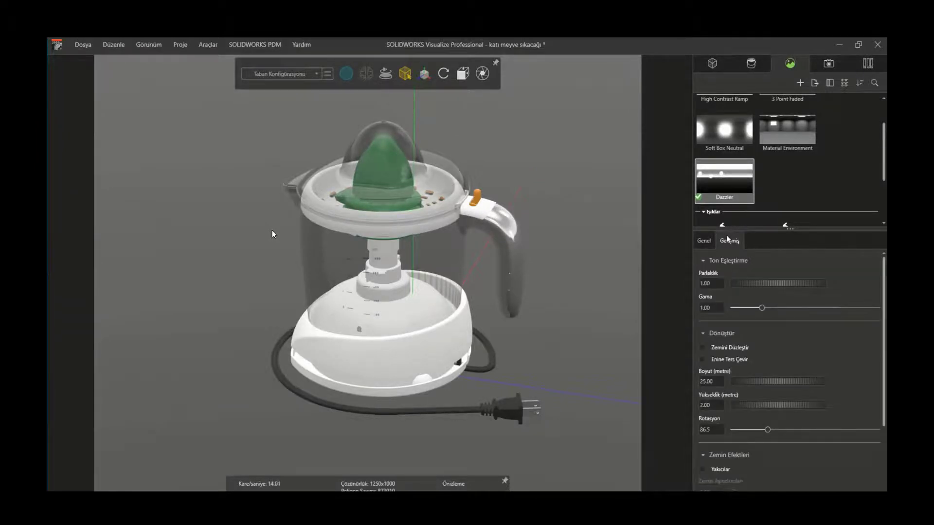
click(737, 349)
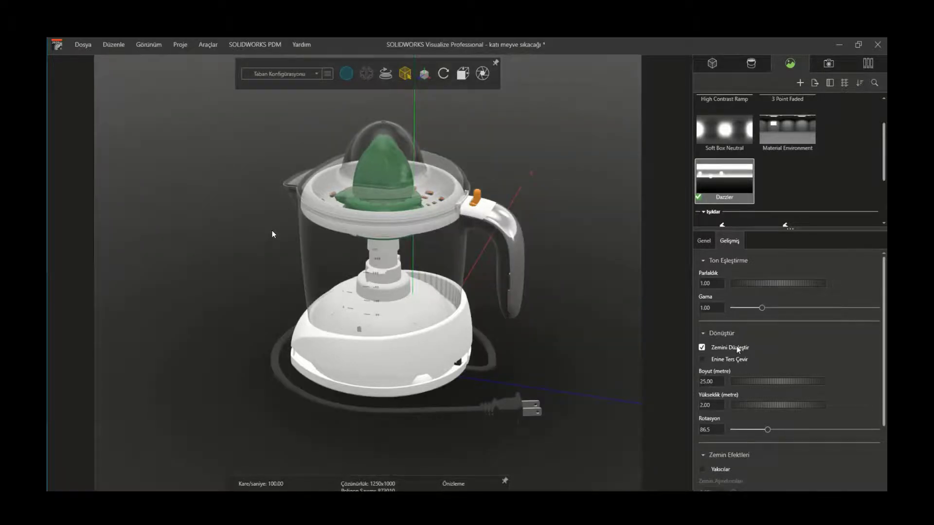
click(702, 348)
scroll(396, 354, down, 3)
scroll(385, 362, down, 2)
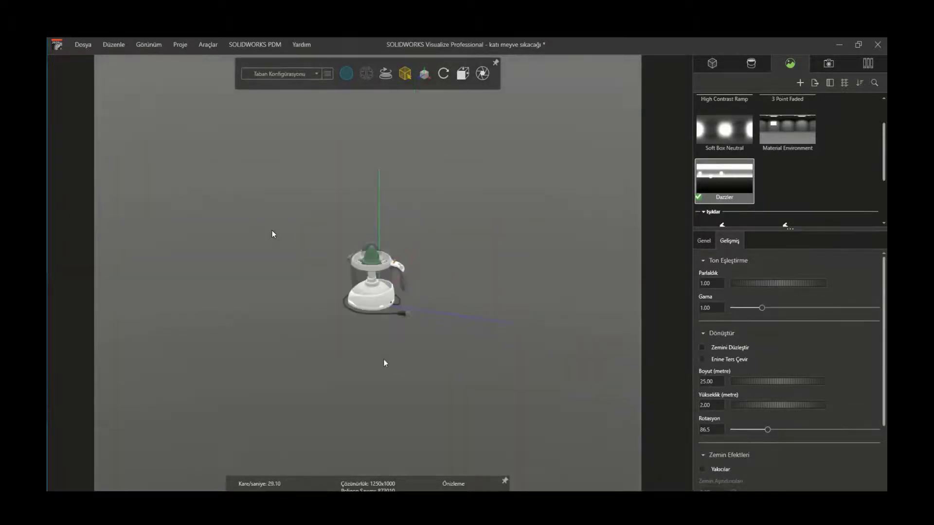
scroll(336, 346, down, 3)
scroll(336, 345, down, 3)
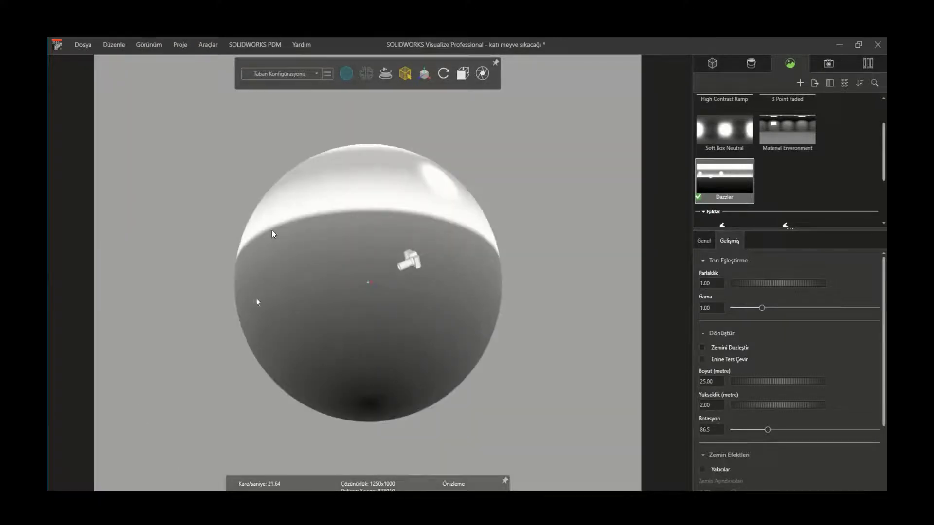
click(702, 347)
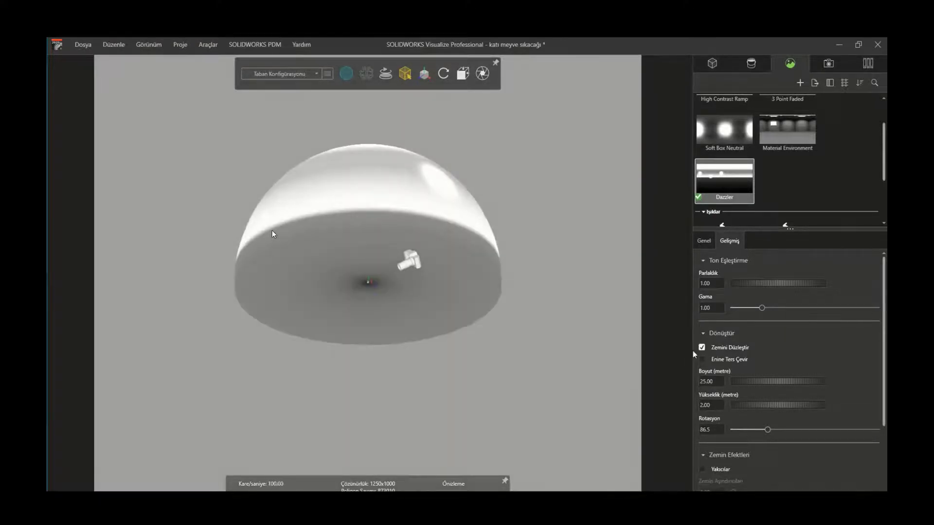
- Zoom back in on the juicer and start an Accurate render
scroll(362, 283, up, 3)
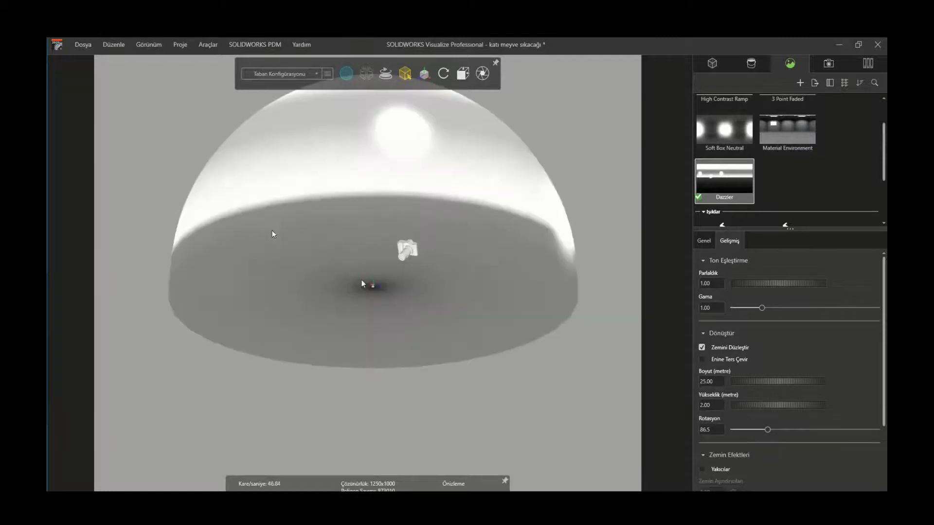
scroll(362, 284, up, 3)
scroll(362, 284, up, 3)
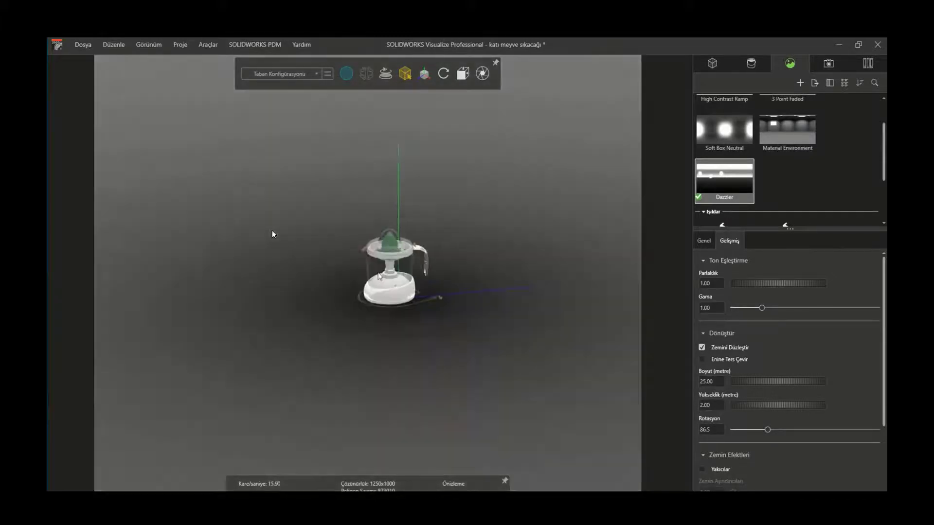
scroll(380, 276, up, 3)
scroll(380, 276, up, 2)
scroll(379, 276, up, 1)
scroll(302, 106, up, 1)
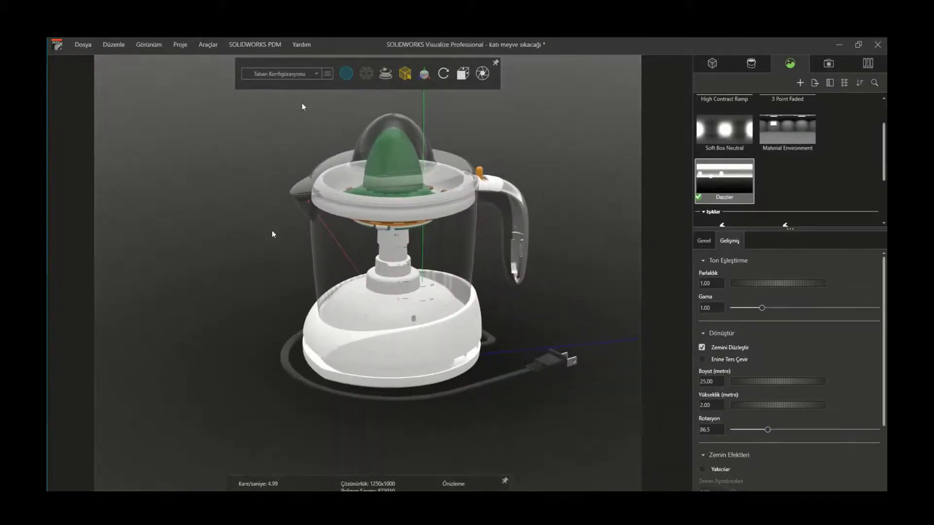
click(346, 74)
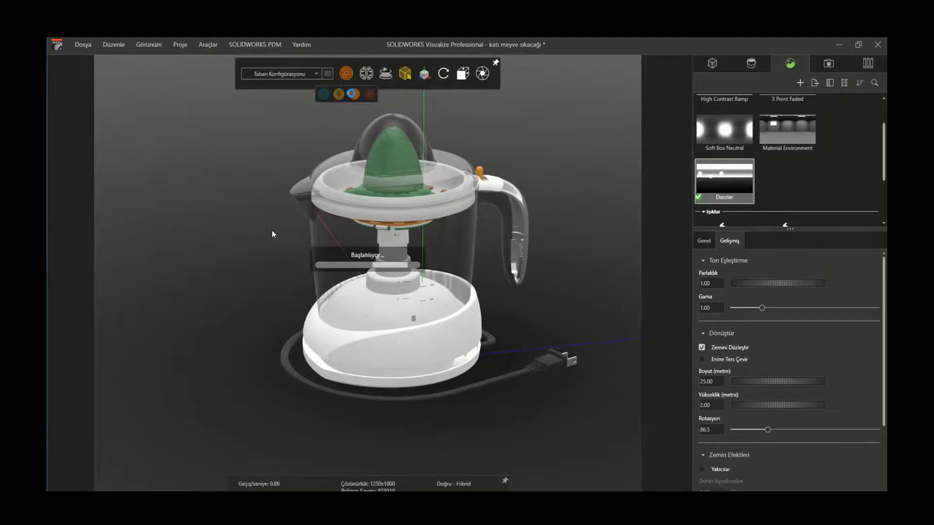
- Set the root juicer model's Ölçekle value from 2 to 10
click(324, 94)
click(712, 64)
click(734, 99)
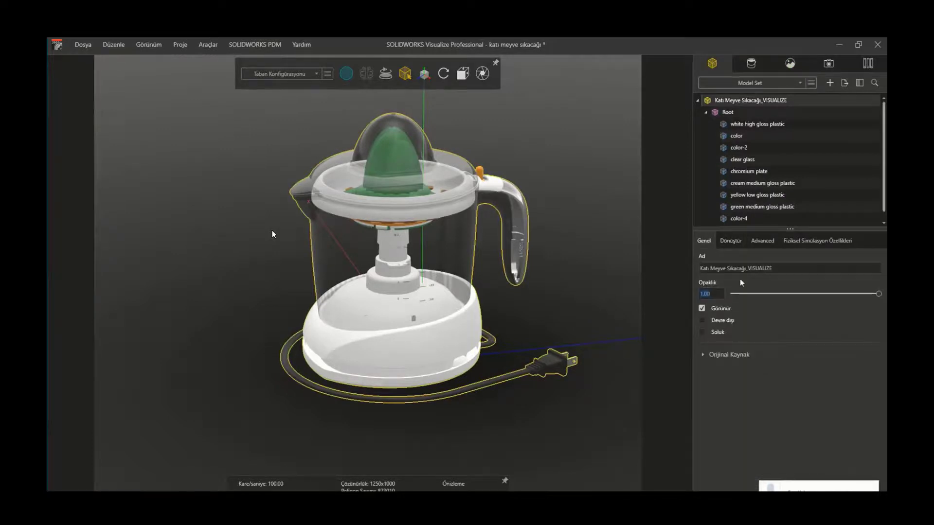
click(738, 241)
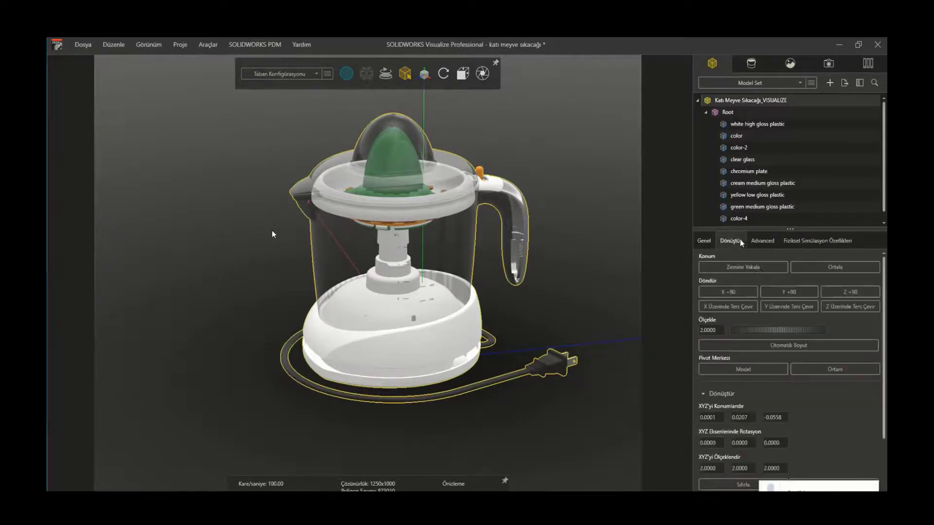
double_click(706, 330)
text(1)
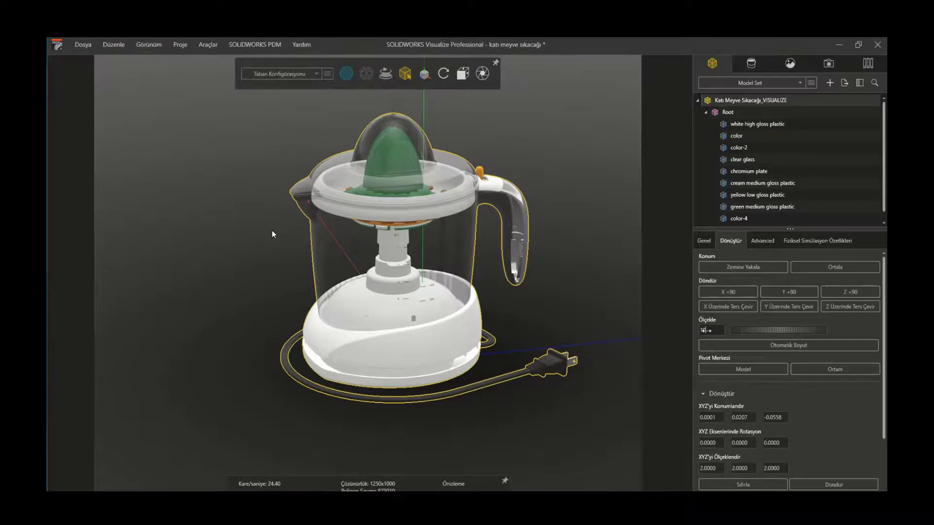
text(0)
key(Return)
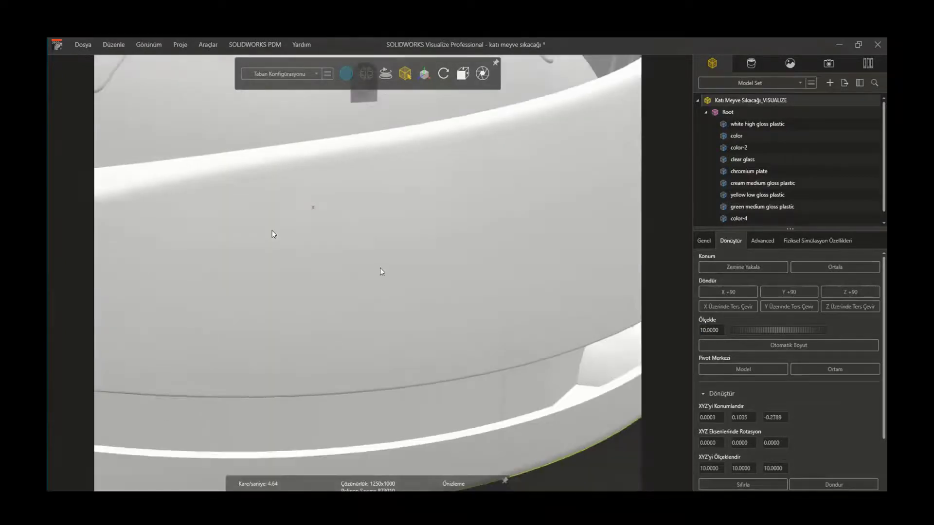
- Check the enlarged juicer in the viewport and restart rendering in Accurate mode
scroll(380, 267, down, 10)
scroll(392, 266, down, 5)
scroll(358, 252, up, 3)
scroll(353, 196, up, 3)
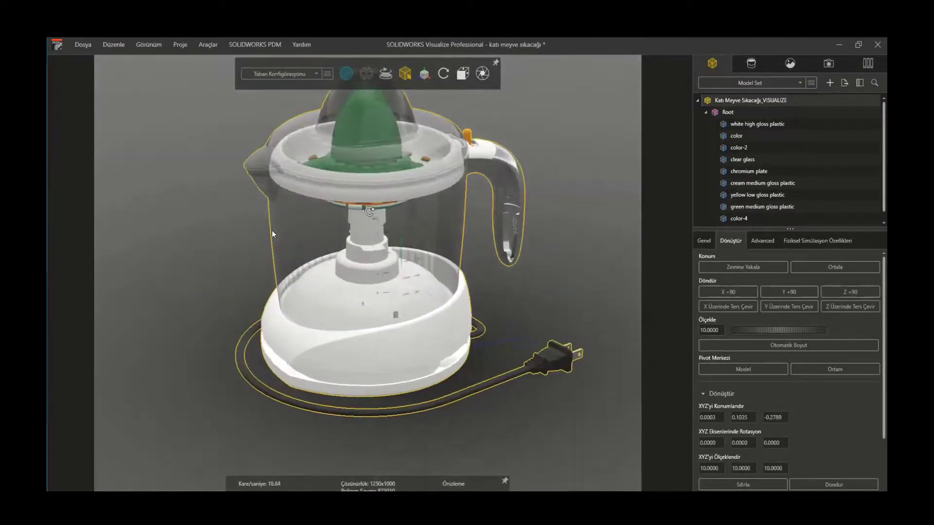
scroll(369, 211, down, 5)
scroll(369, 211, up, 4)
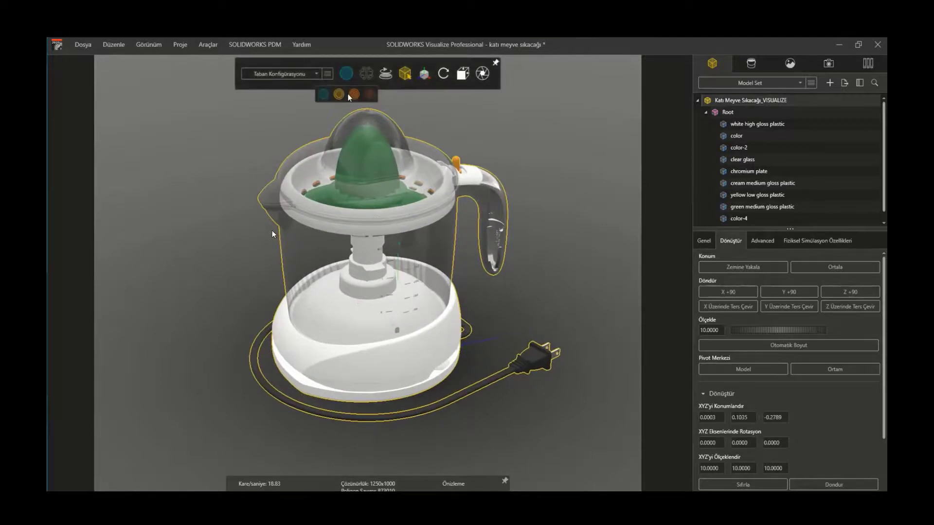
click(348, 94)
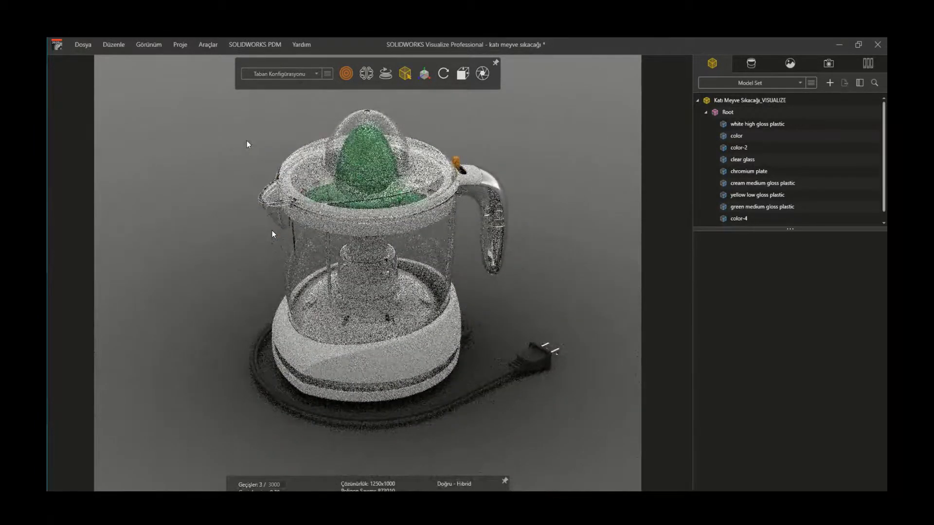
- Turn on Yakıcılar floor caustics with Zemin Yansıması 0.43 and Zemin Pürüzlülüğü 0.14
click(790, 64)
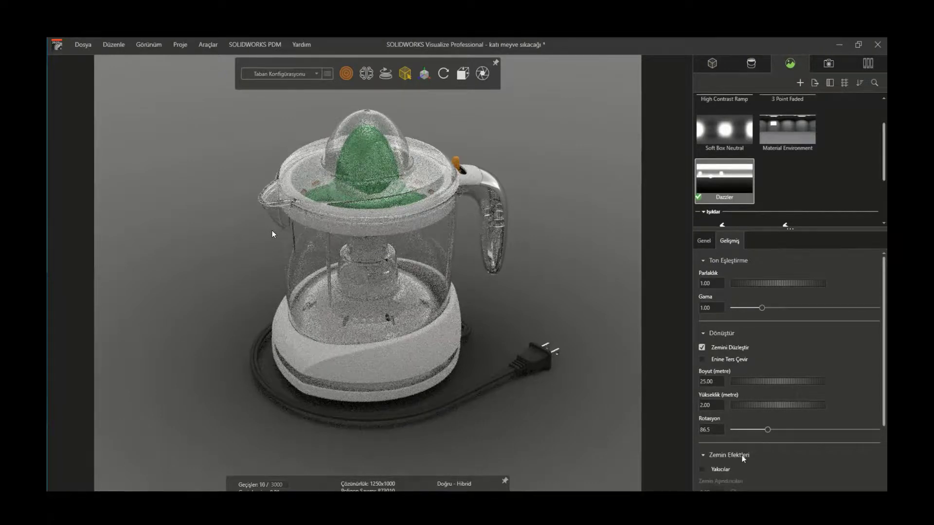
scroll(723, 411, down, 3)
scroll(721, 411, down, 1)
click(702, 360)
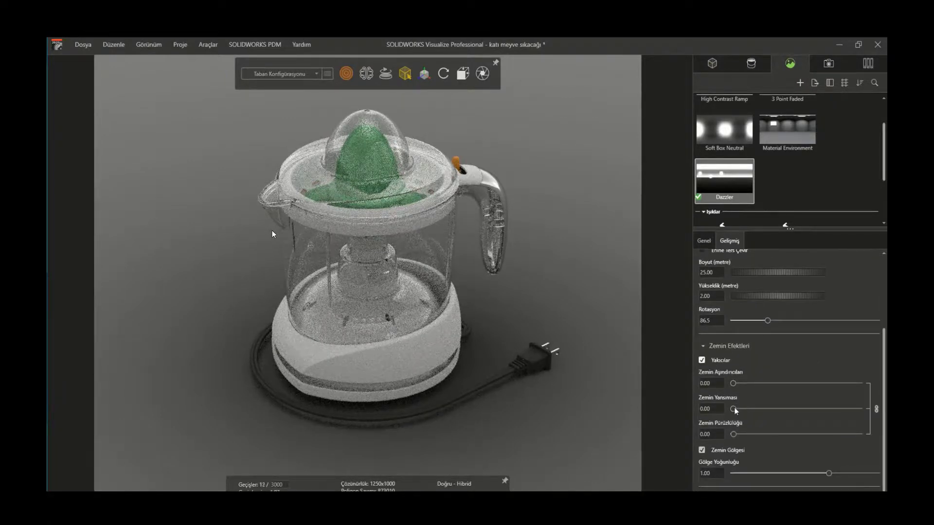
drag(734, 409, 788, 409)
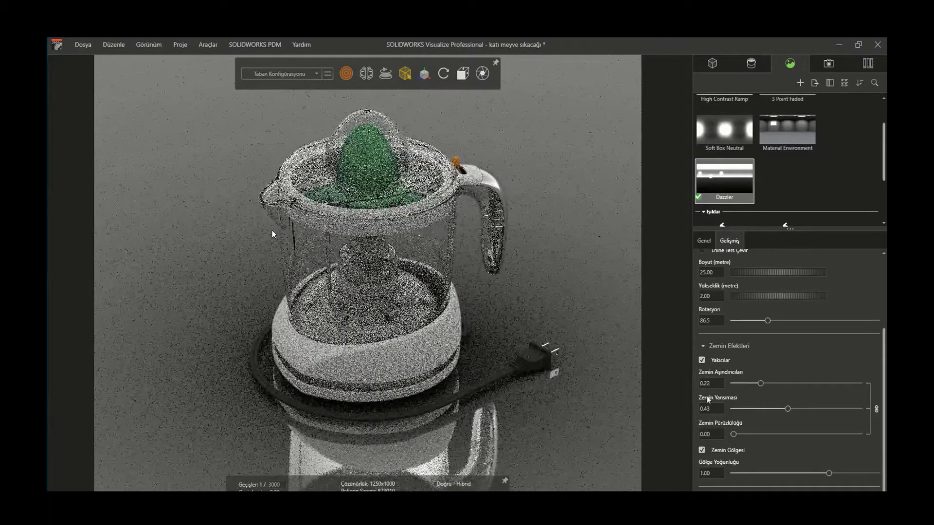
drag(733, 434, 769, 434)
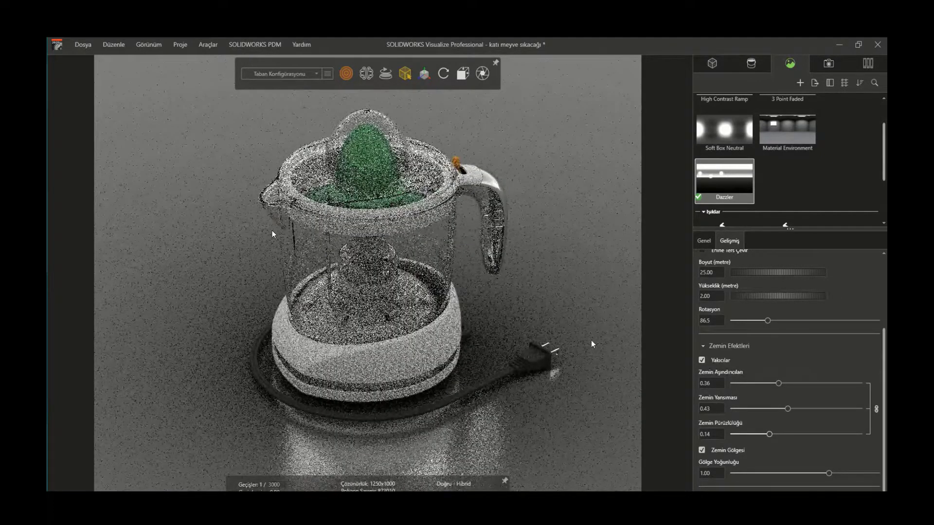
- Uncheck Yakıcılar and drag Zemin Yansıması and Zemin Pürüzlülüğü down to 0.00
click(702, 361)
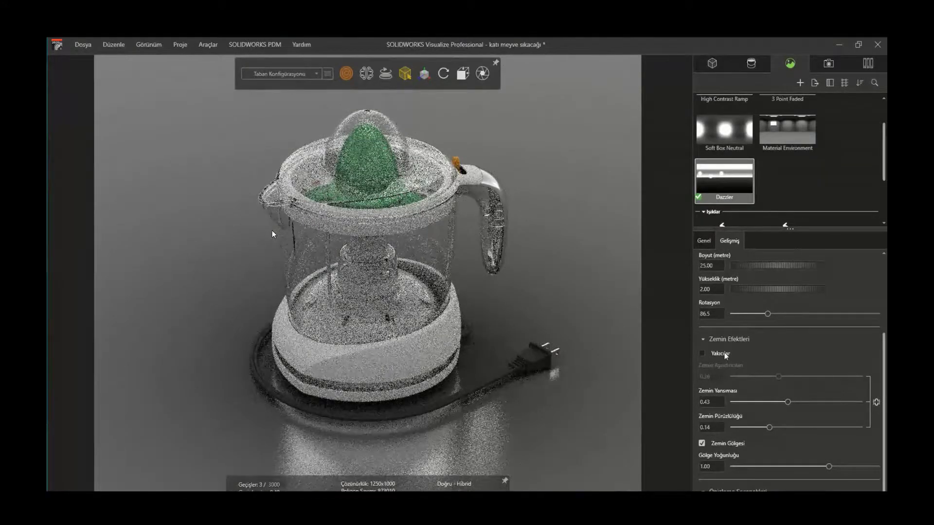
drag(787, 405, 733, 403)
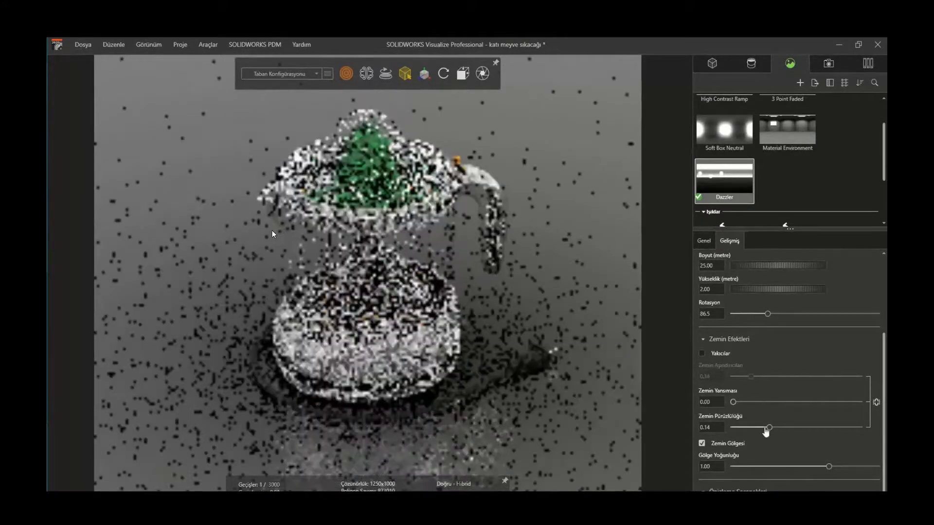
drag(769, 427, 730, 428)
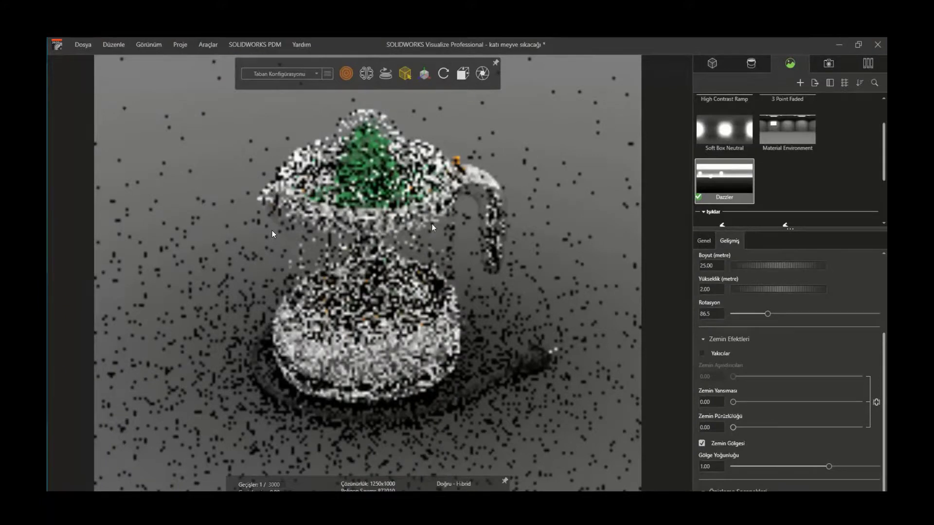
scroll(712, 263, up, 2)
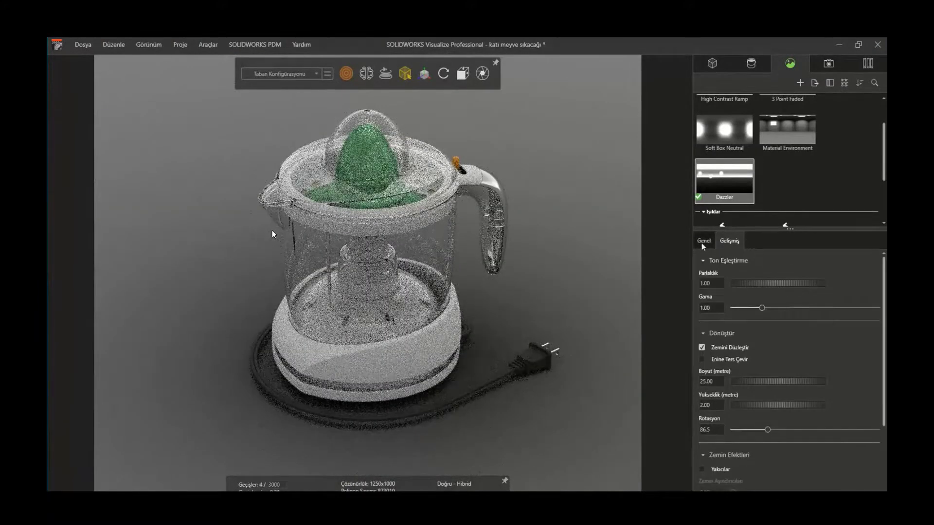
click(703, 242)
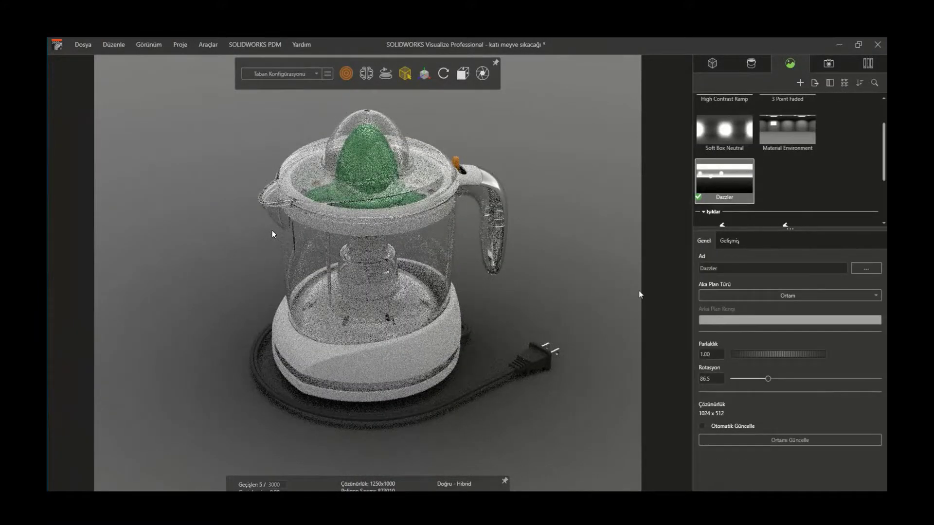